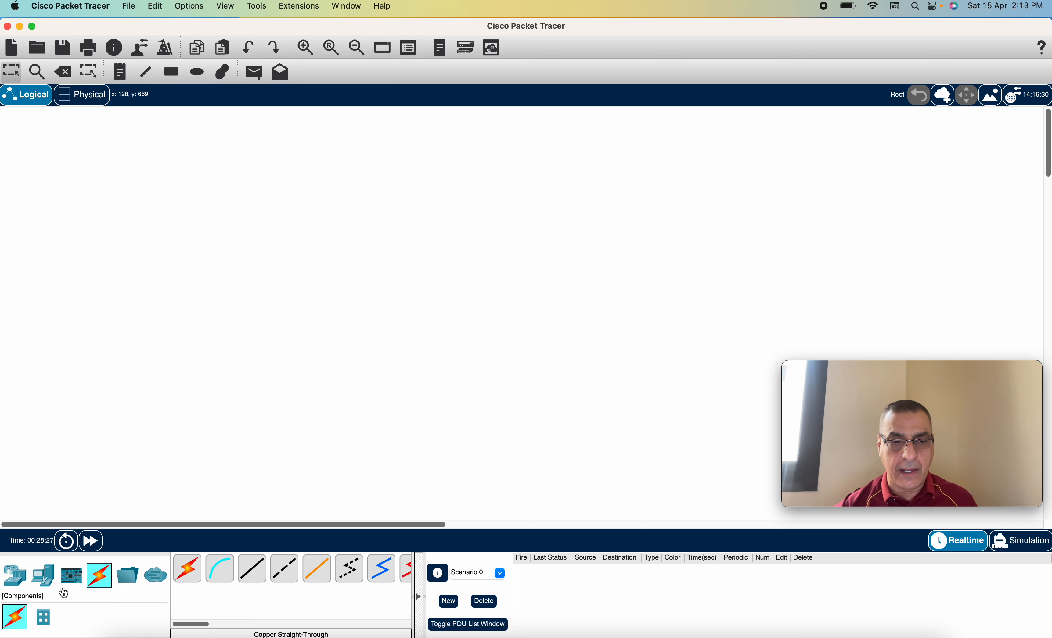
# Place five 2960 switches spread around the logical workspace
pyautogui.click(16, 580)
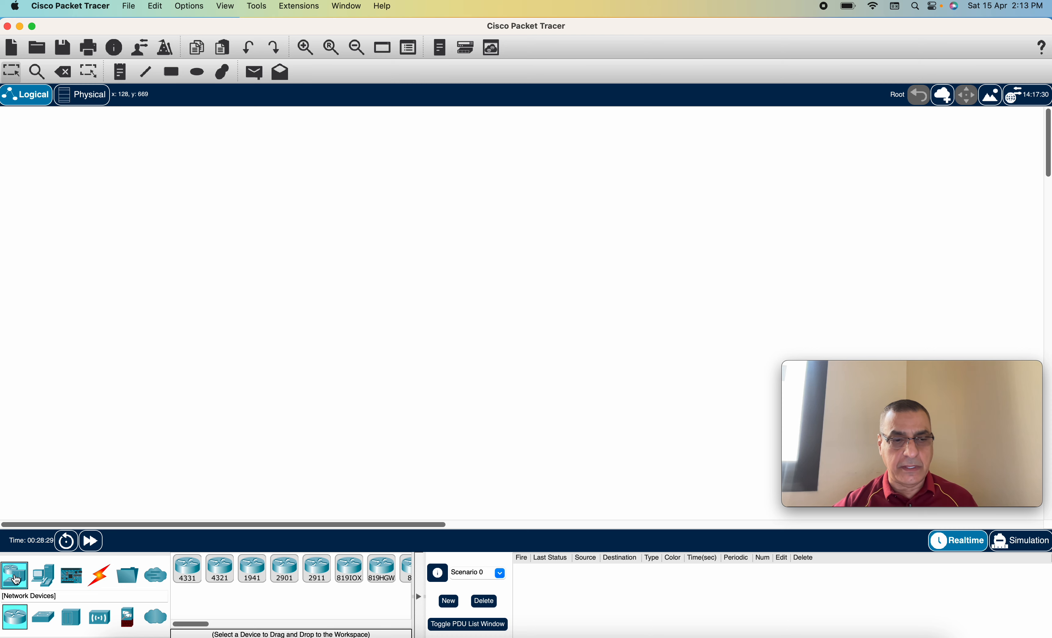
pyautogui.click(47, 619)
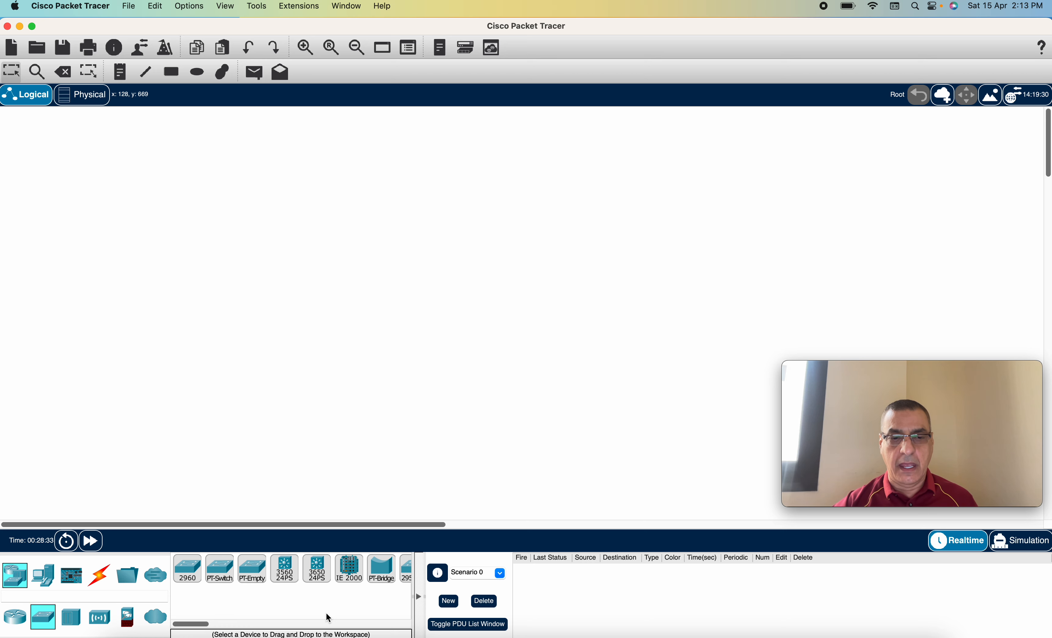
pyautogui.moveTo(186, 572); pyautogui.dragTo(211, 249)
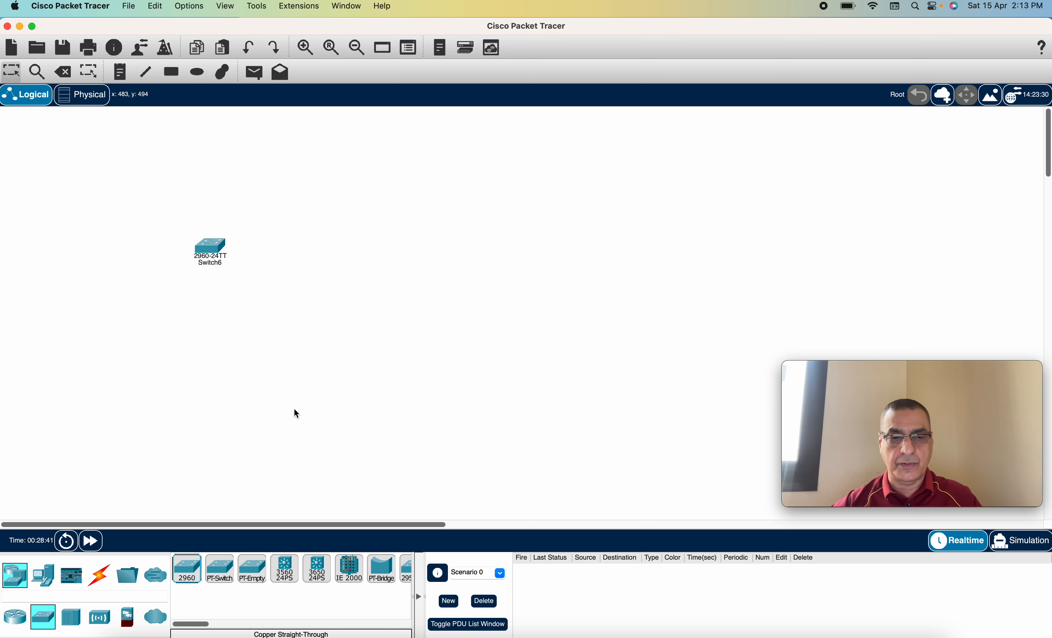
pyautogui.click(188, 572)
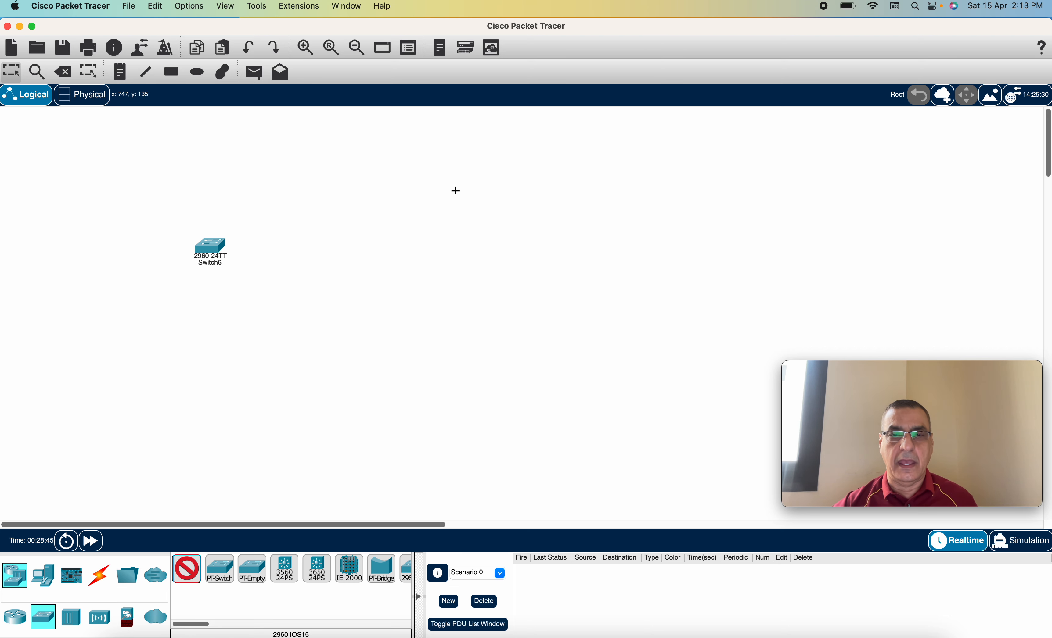
pyautogui.click(456, 191)
pyautogui.click(537, 349)
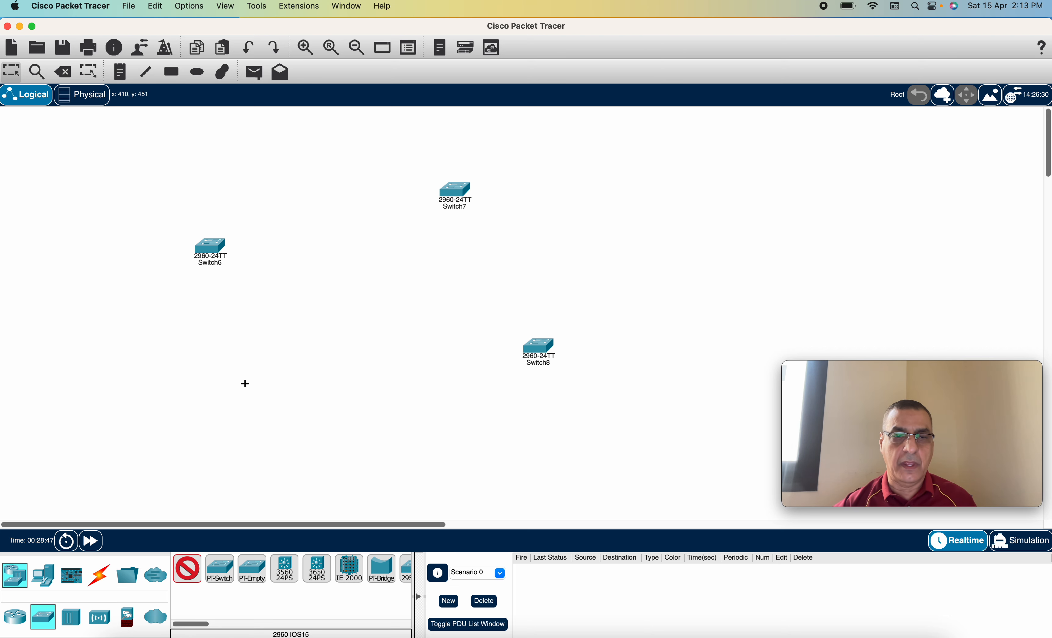
pyautogui.click(234, 395)
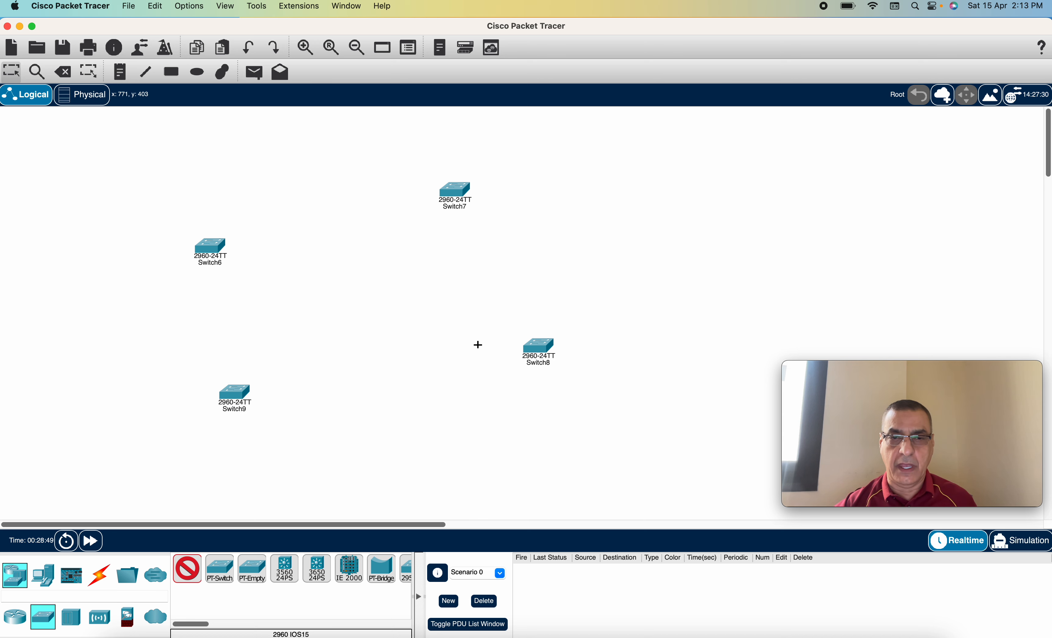
pyautogui.click(593, 235)
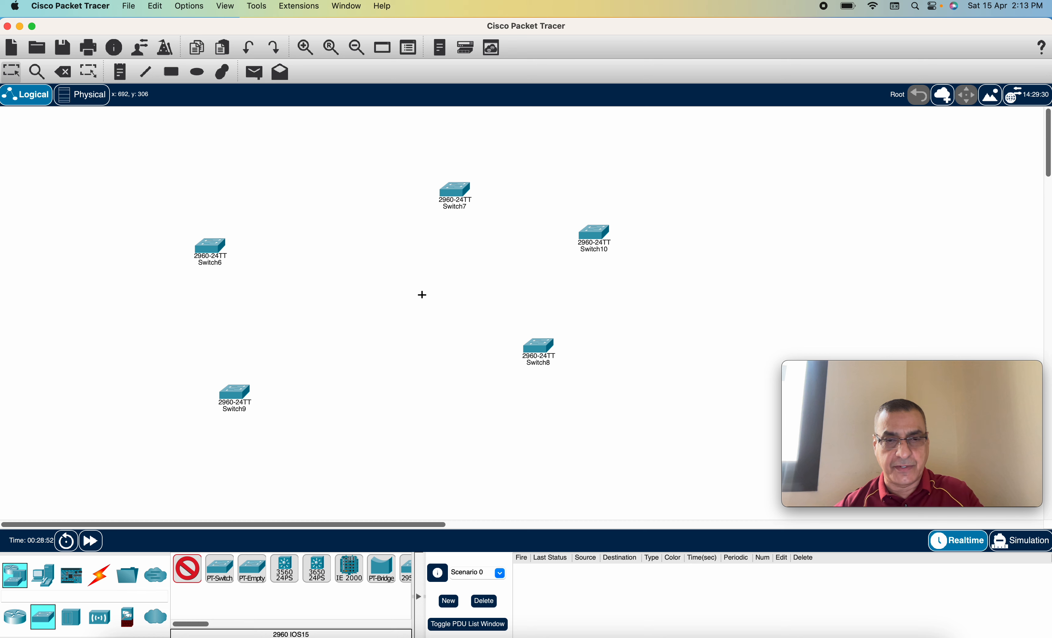
pyautogui.press('Escape')
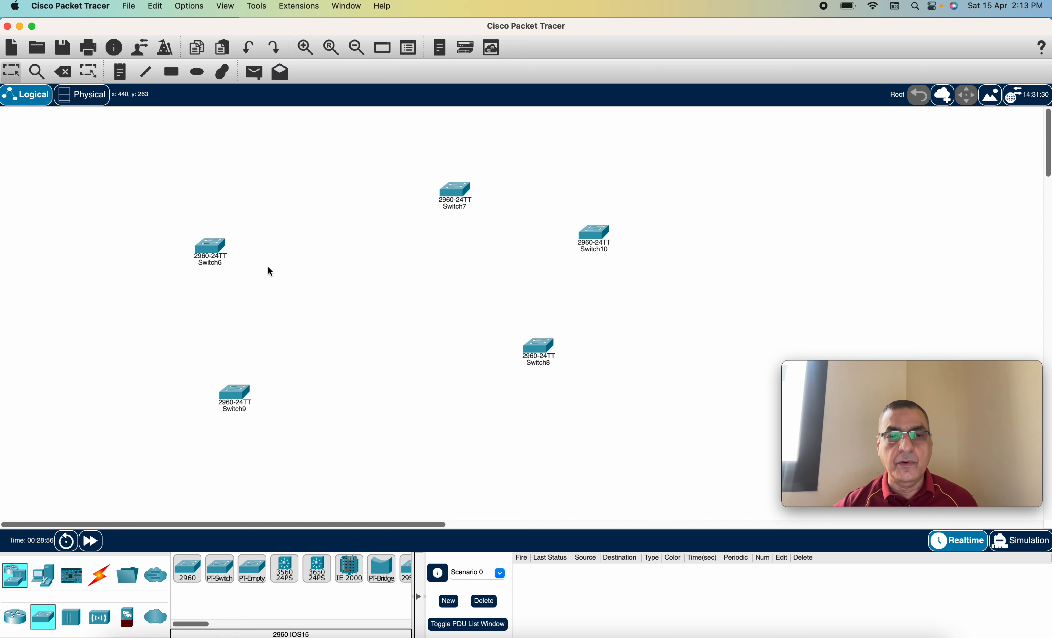
# Examine the list of interfaces in Switch6's configuration, and close its device window
pyautogui.moveTo(217, 249)
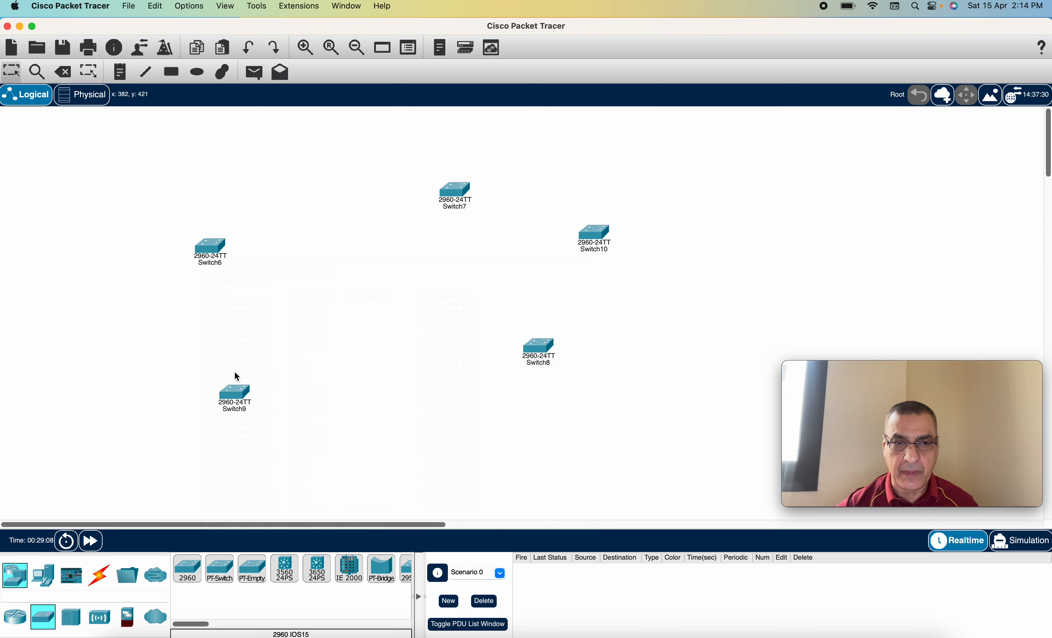
pyautogui.doubleClick(215, 249)
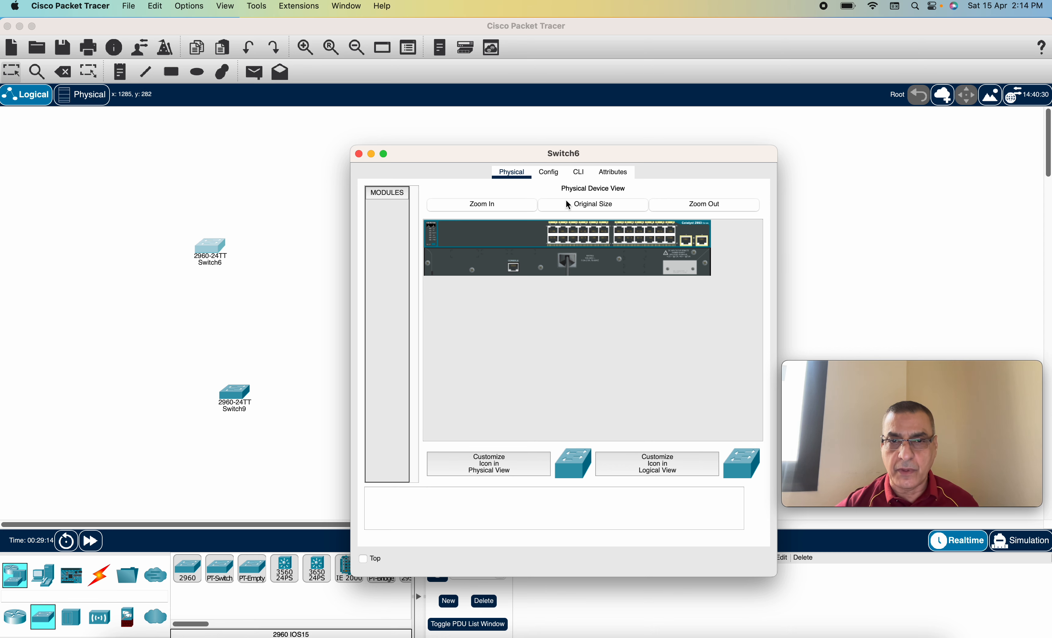
pyautogui.click(550, 172)
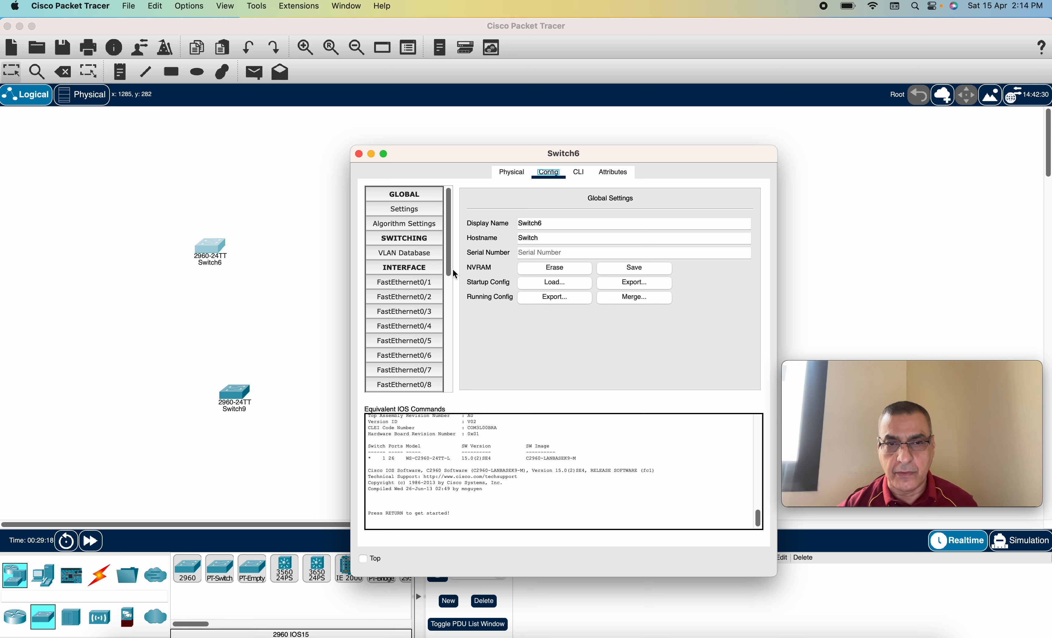
pyautogui.moveTo(451, 265); pyautogui.dragTo(452, 400)
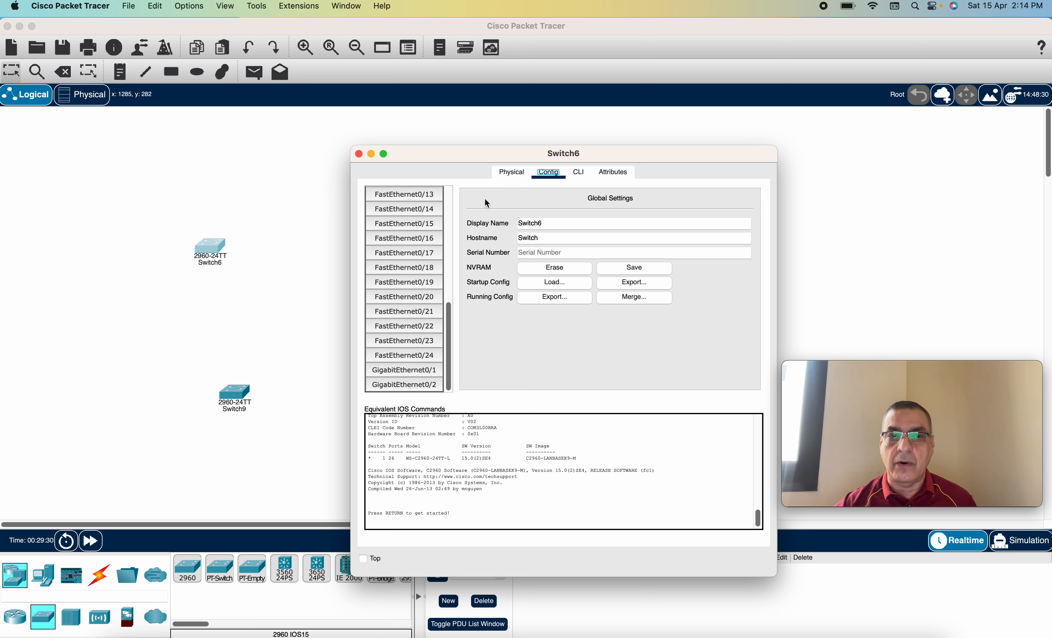
pyautogui.click(359, 154)
pyautogui.click(357, 388)
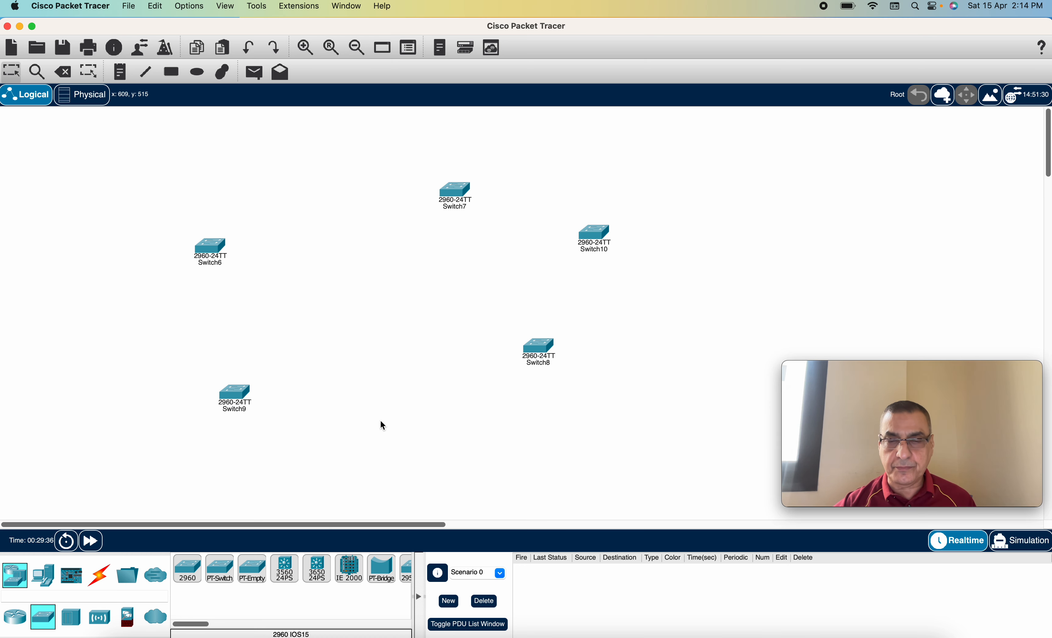
# Connect GigabitEthernet0/1 on Switch7 to GigabitEthernet0/1 on Switch10 with a copper straight-through cable
pyautogui.click(101, 582)
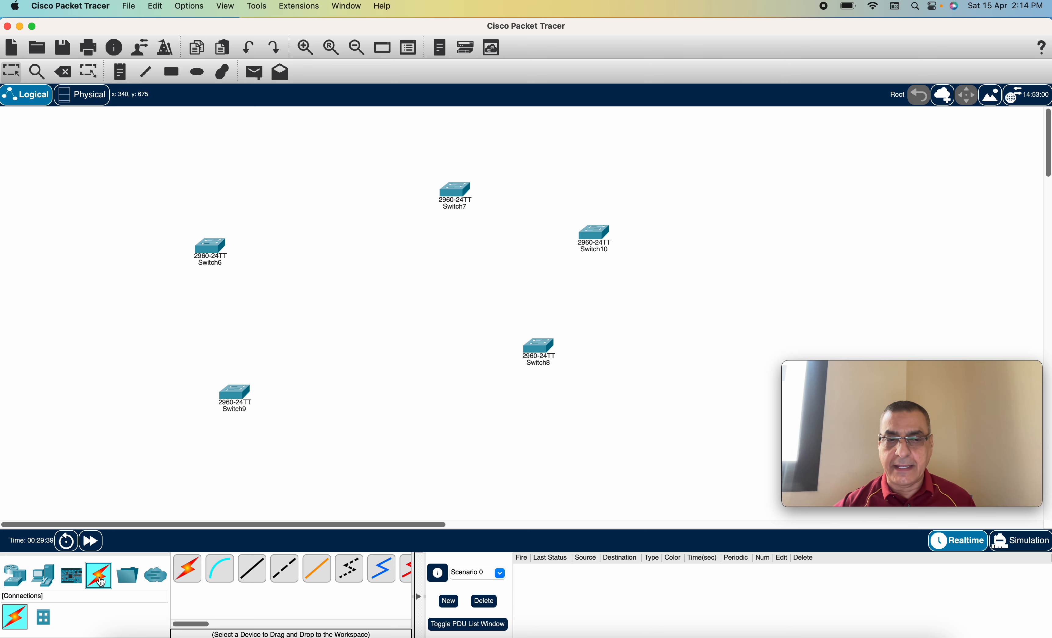
pyautogui.click(253, 573)
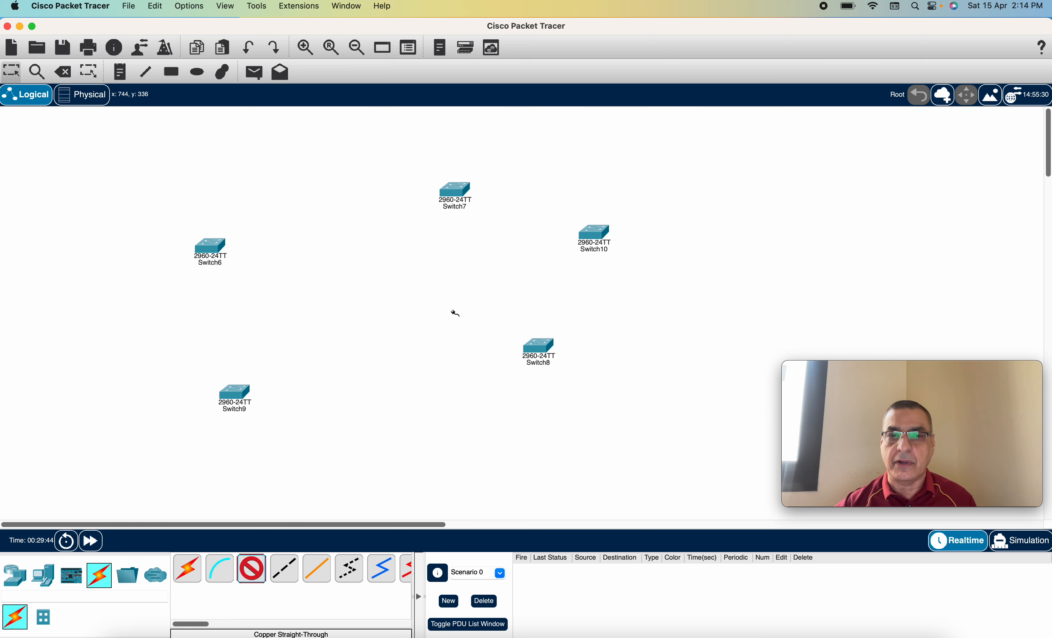
pyautogui.click(458, 189)
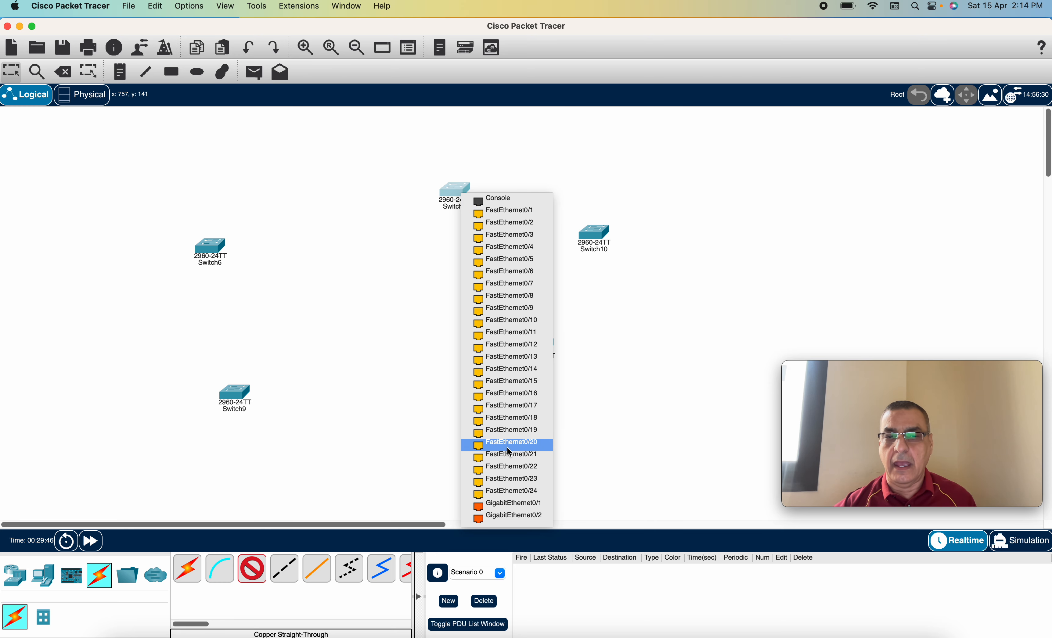
pyautogui.click(527, 502)
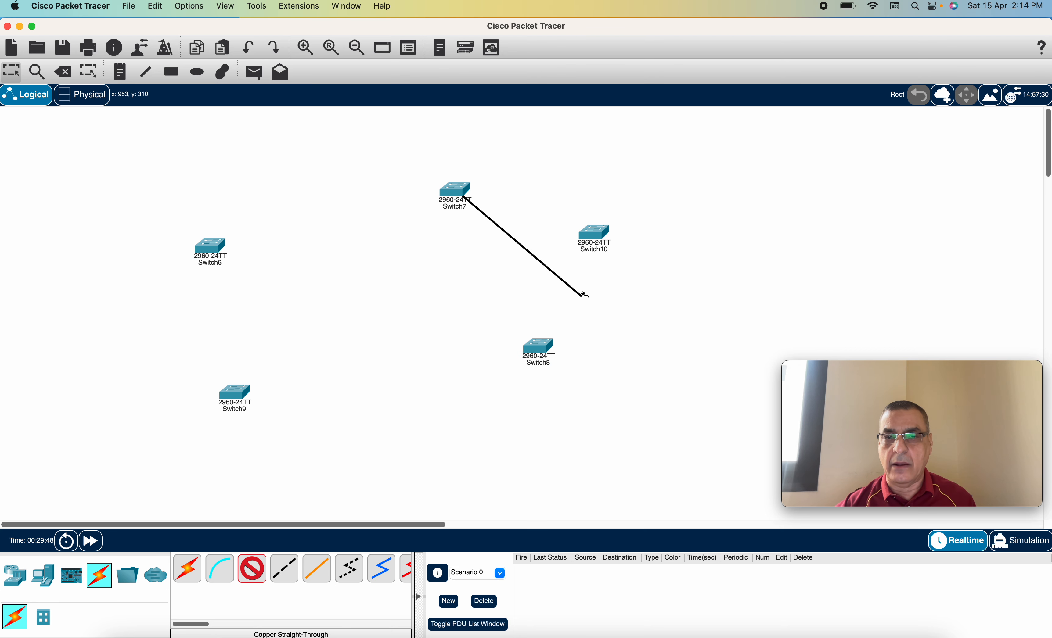
pyautogui.click(593, 231)
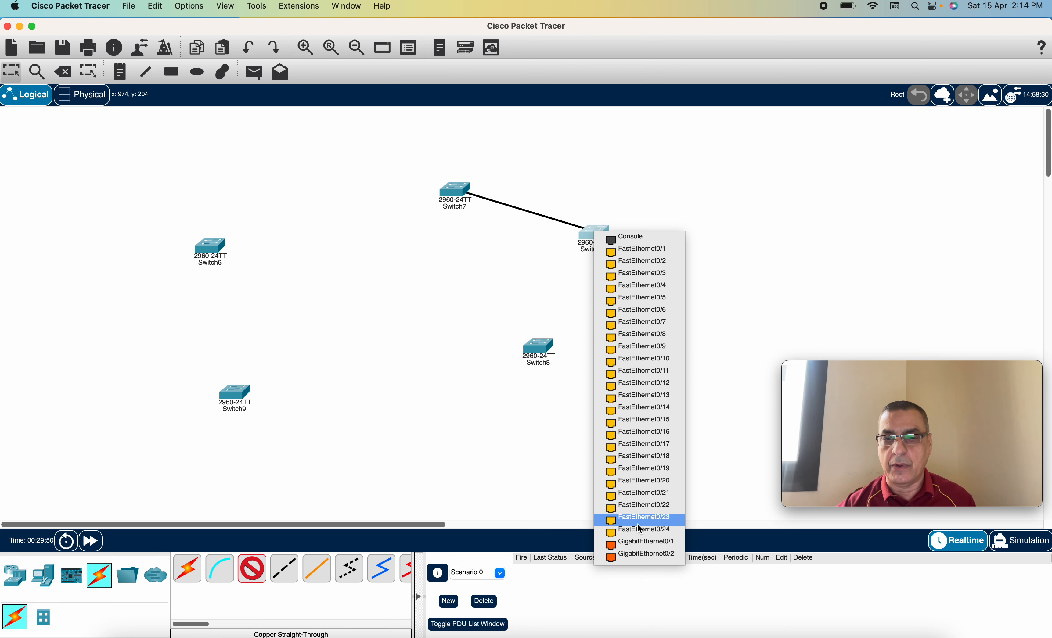
pyautogui.click(642, 541)
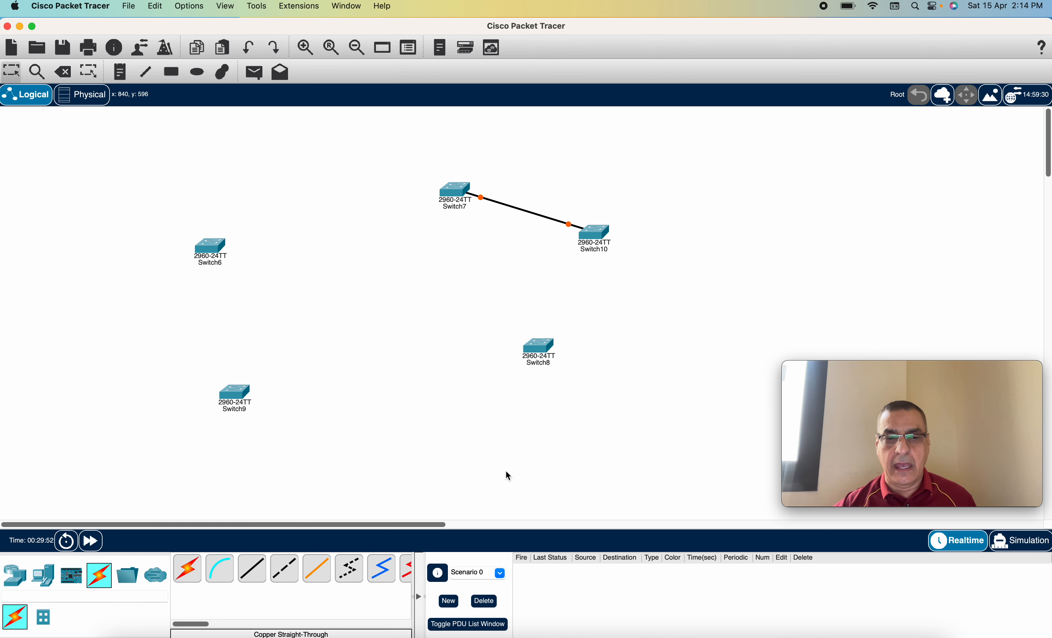
# Connect GigabitEthernet0/1 on Switch6 to Switch9 with a copper straight-through cable
pyautogui.click(253, 576)
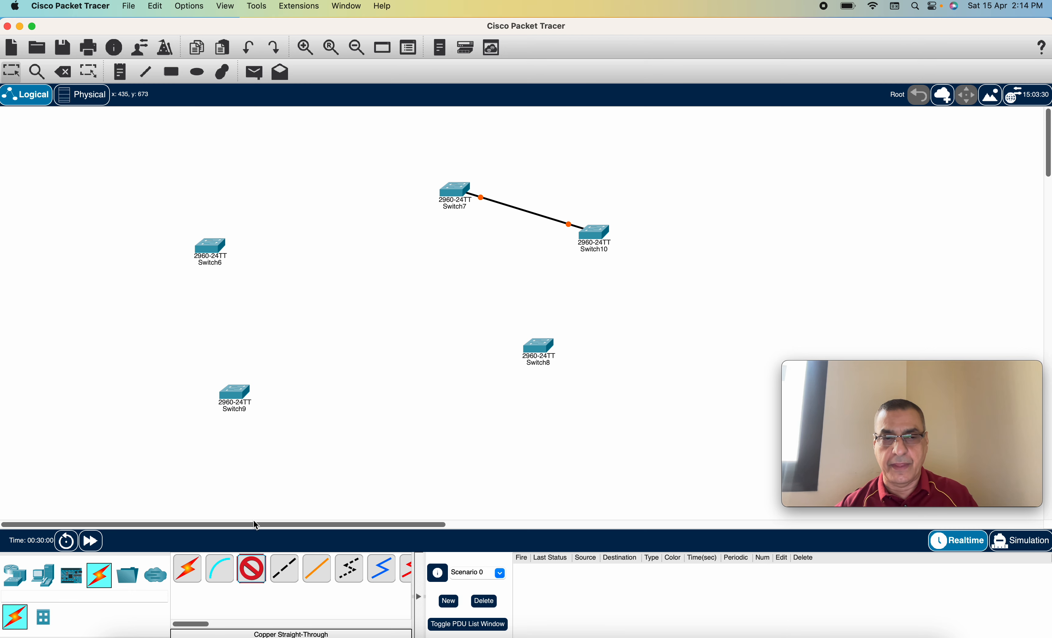
pyautogui.click(204, 254)
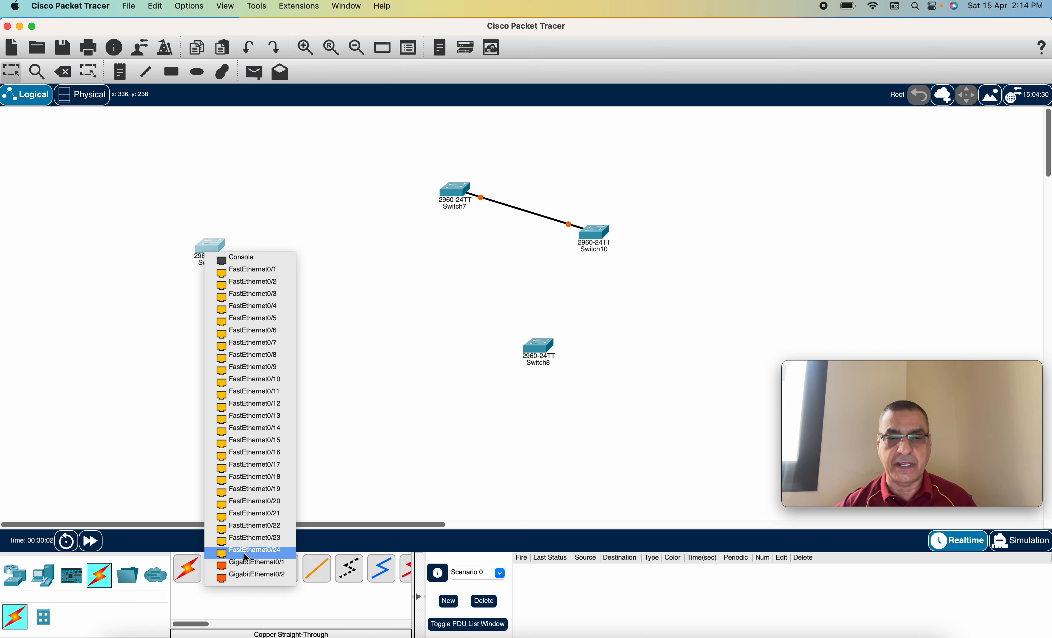
pyautogui.click(253, 568)
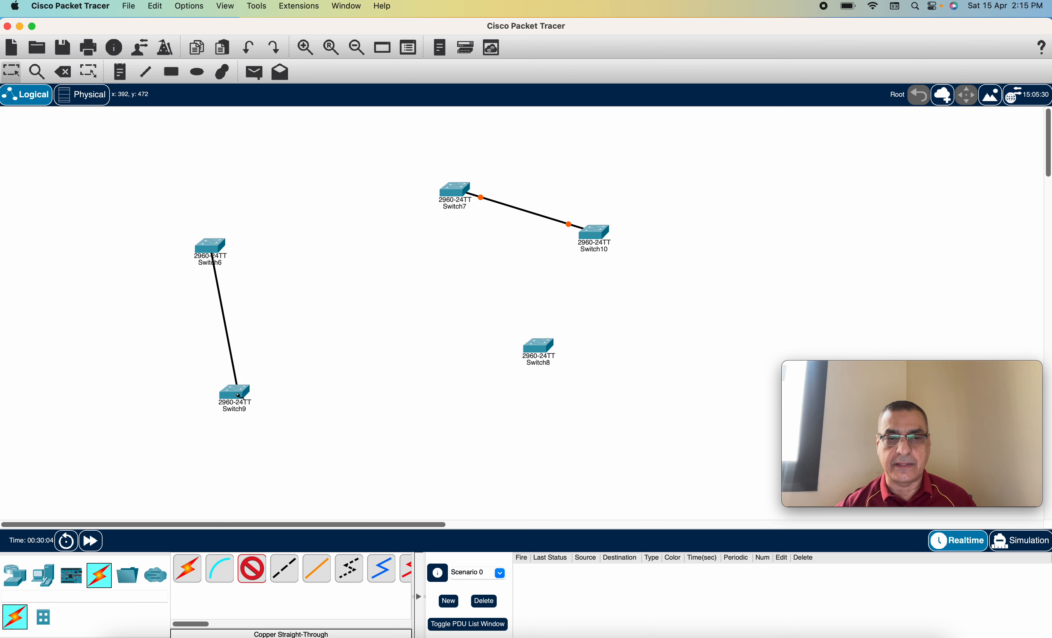
pyautogui.click(236, 393)
pyautogui.click(277, 369)
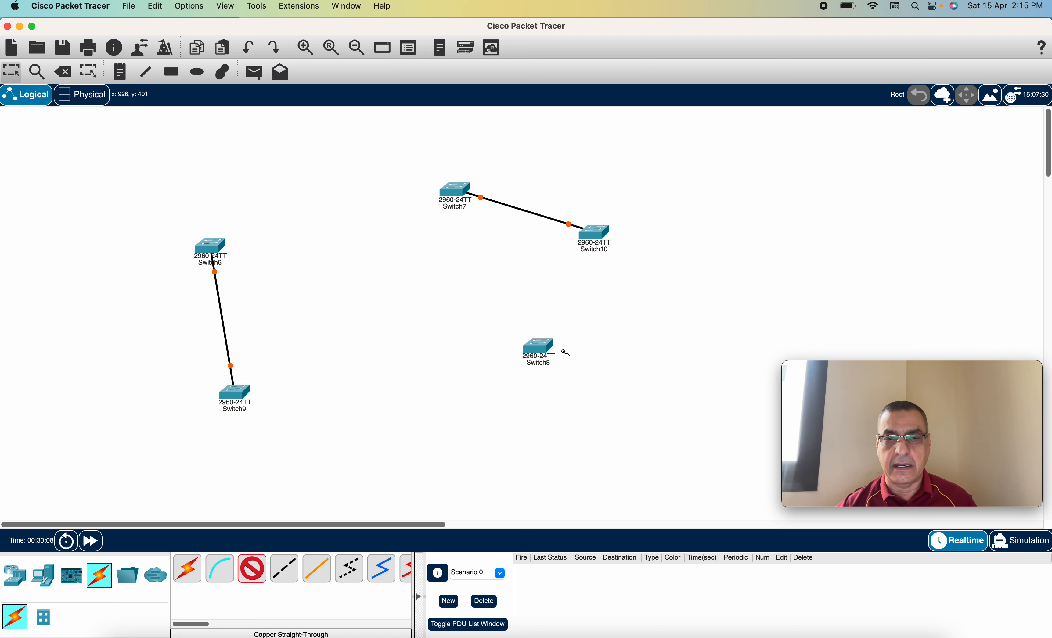
pyautogui.moveTo(544, 351)
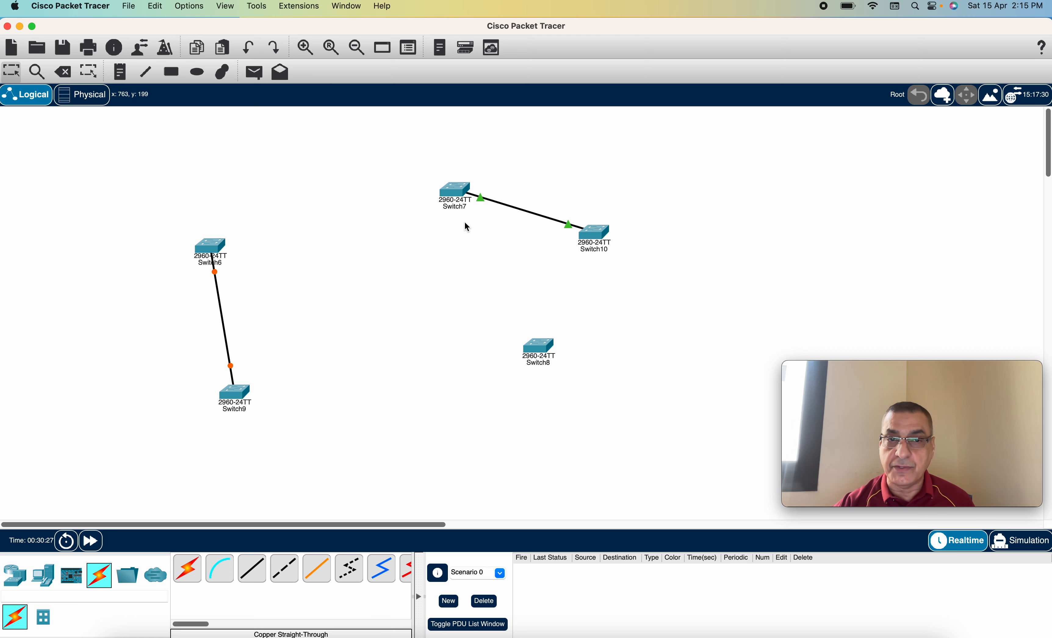
pyautogui.moveTo(462, 196)
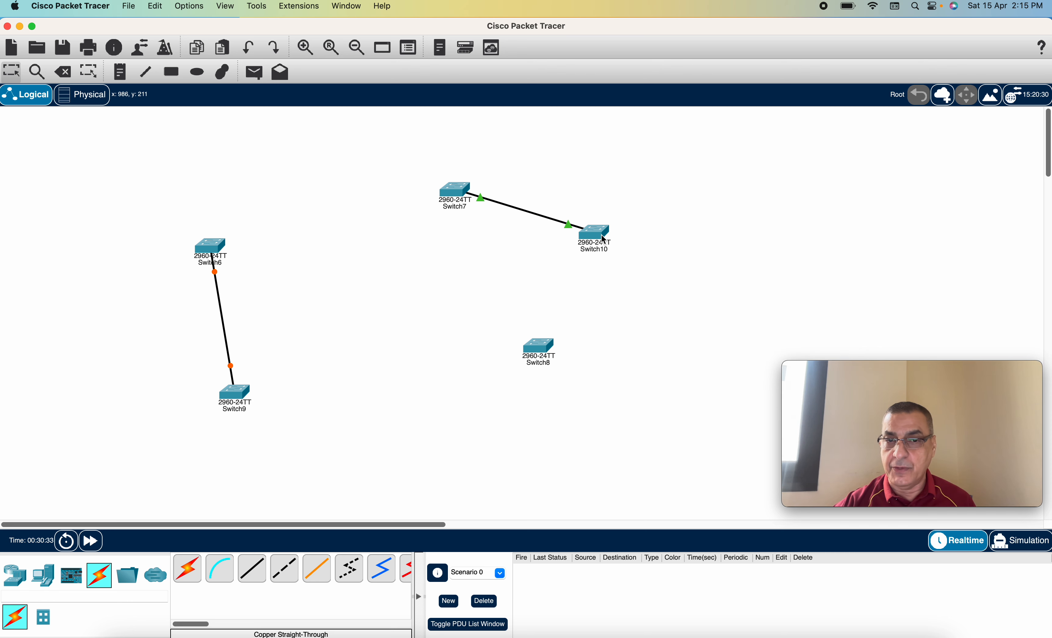
pyautogui.moveTo(604, 241)
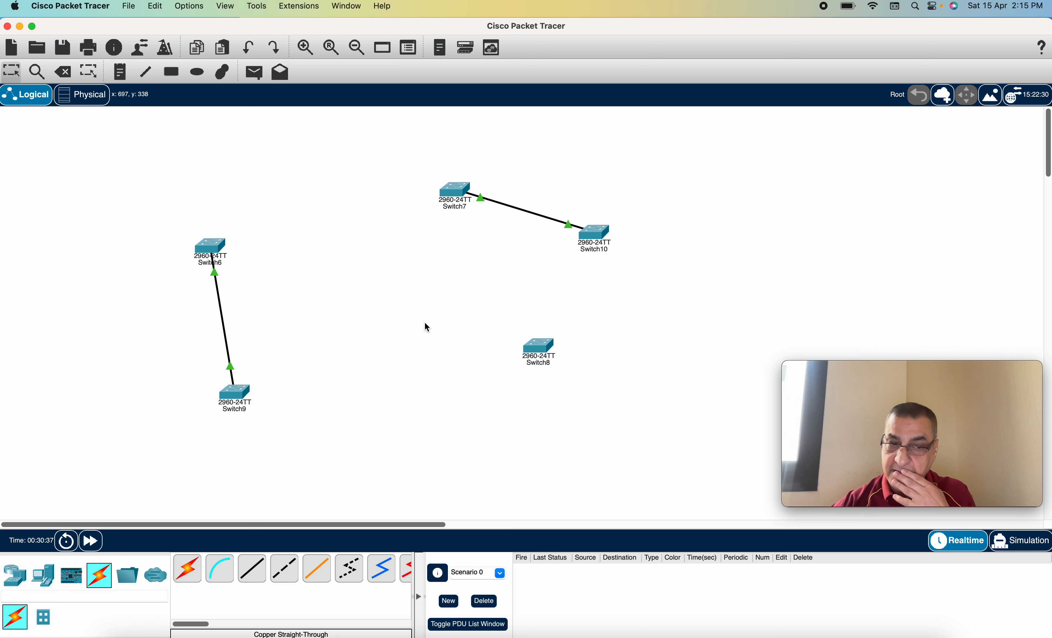
# Place a PT-Empty switch in the middle of the existing switches and open its device window
pyautogui.click(14, 578)
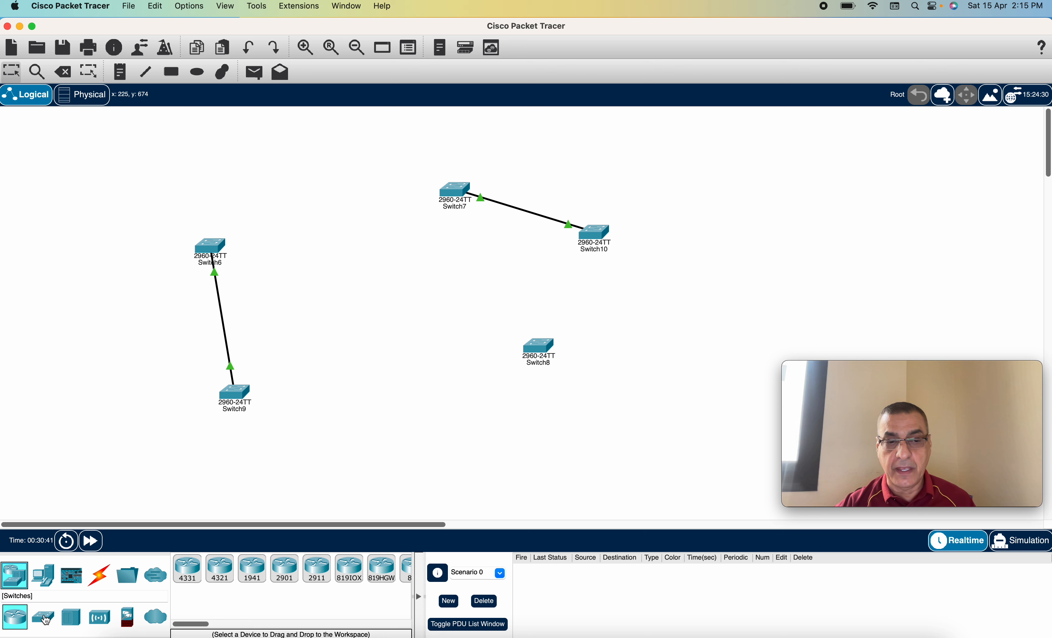
pyautogui.click(43, 618)
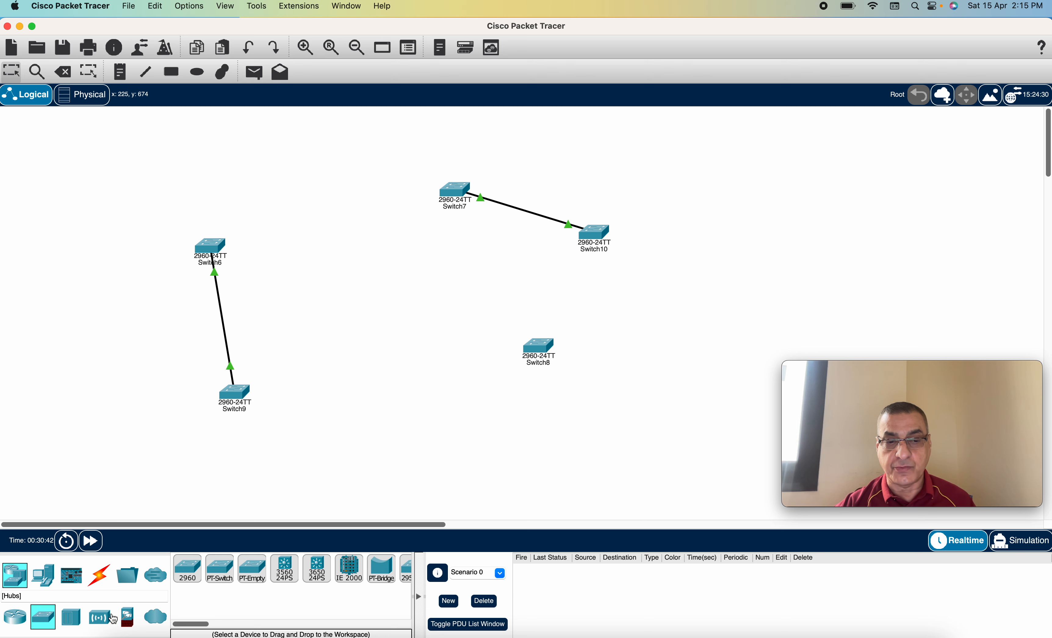
pyautogui.click(252, 576)
pyautogui.moveTo(252, 575); pyautogui.dragTo(381, 296)
pyautogui.click(382, 295)
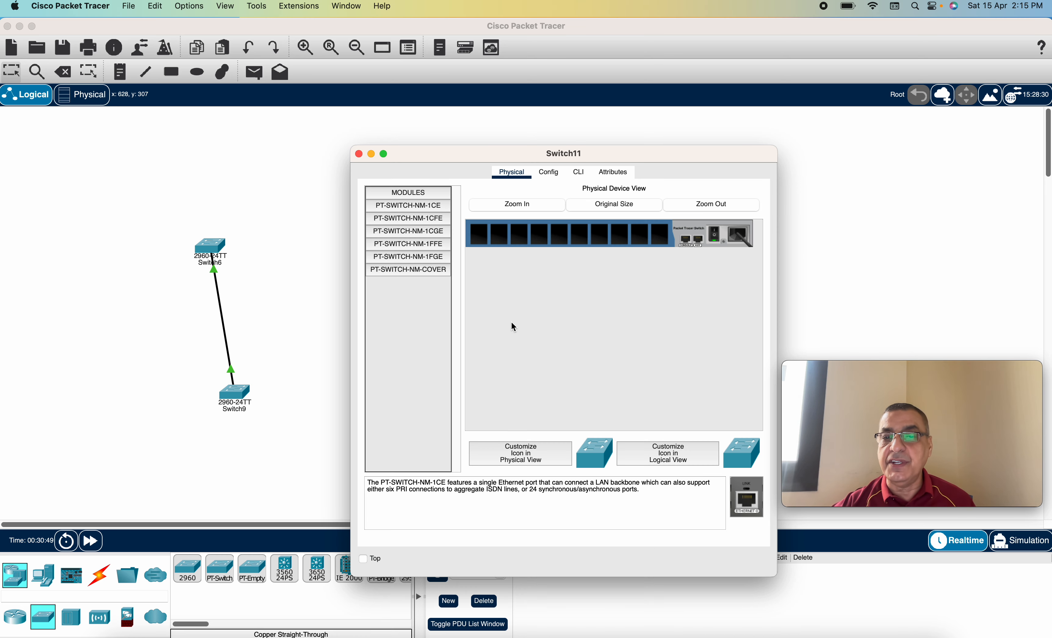
# Examine the empty module slots, console ports and power switch on the new switch's chassis
pyautogui.click(530, 207)
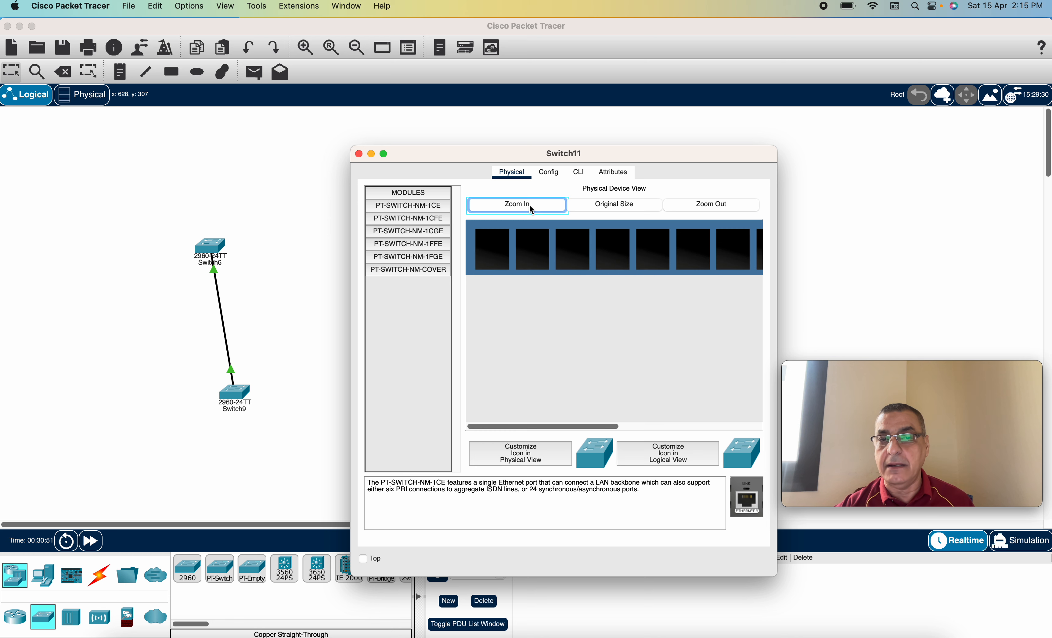
pyautogui.moveTo(604, 426); pyautogui.dragTo(745, 428)
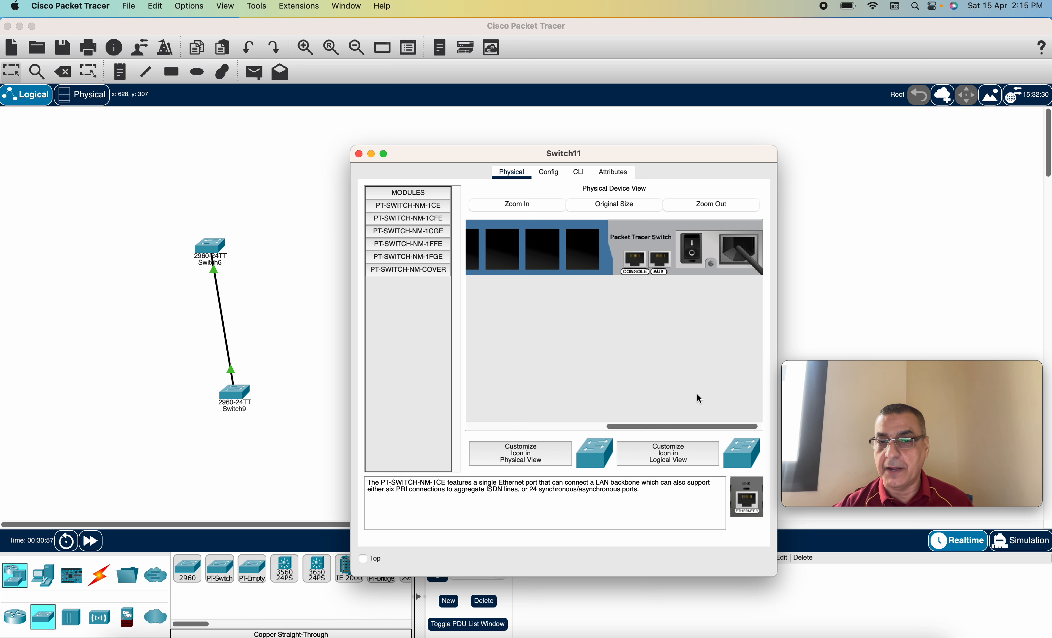
pyautogui.moveTo(712, 427); pyautogui.dragTo(606, 426)
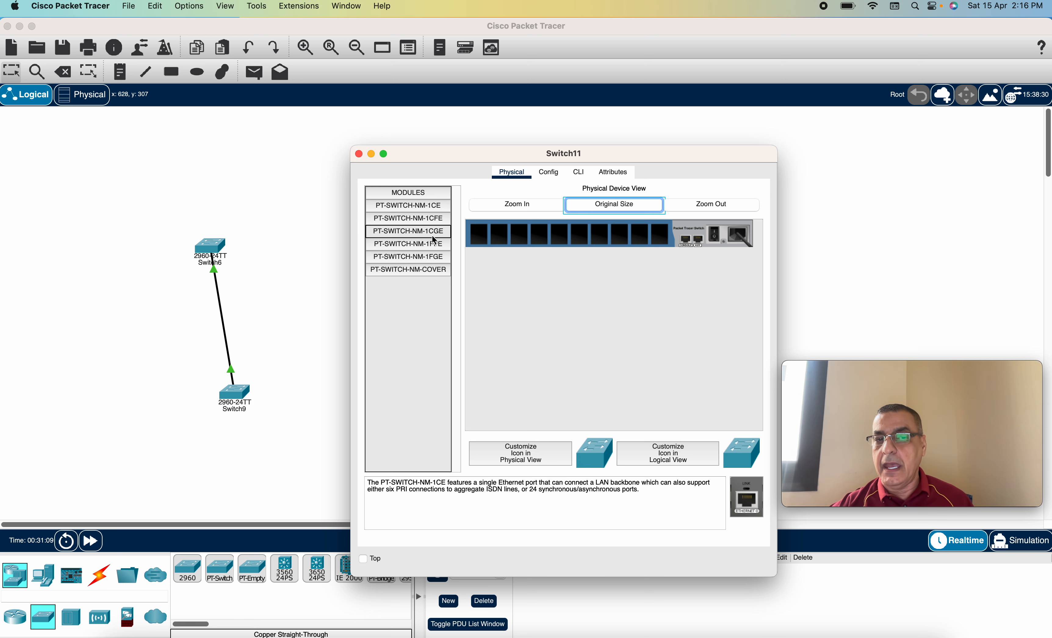
# Power off the empty switch and install a PT-SWITCH-NM-1CGE module in its first slot
pyautogui.click(415, 236)
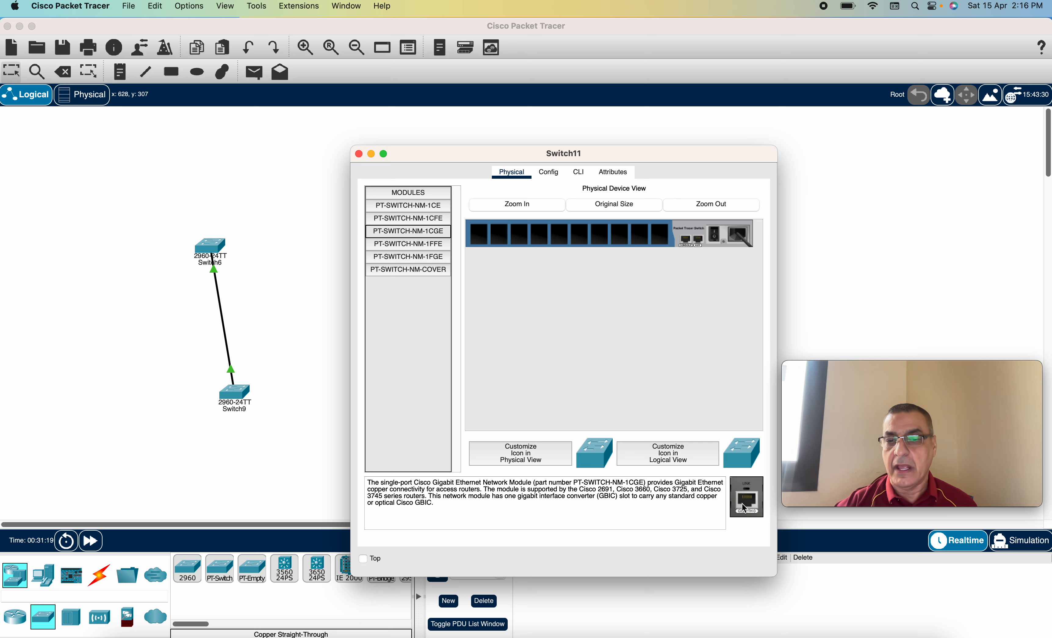
pyautogui.click(716, 236)
pyautogui.click(715, 236)
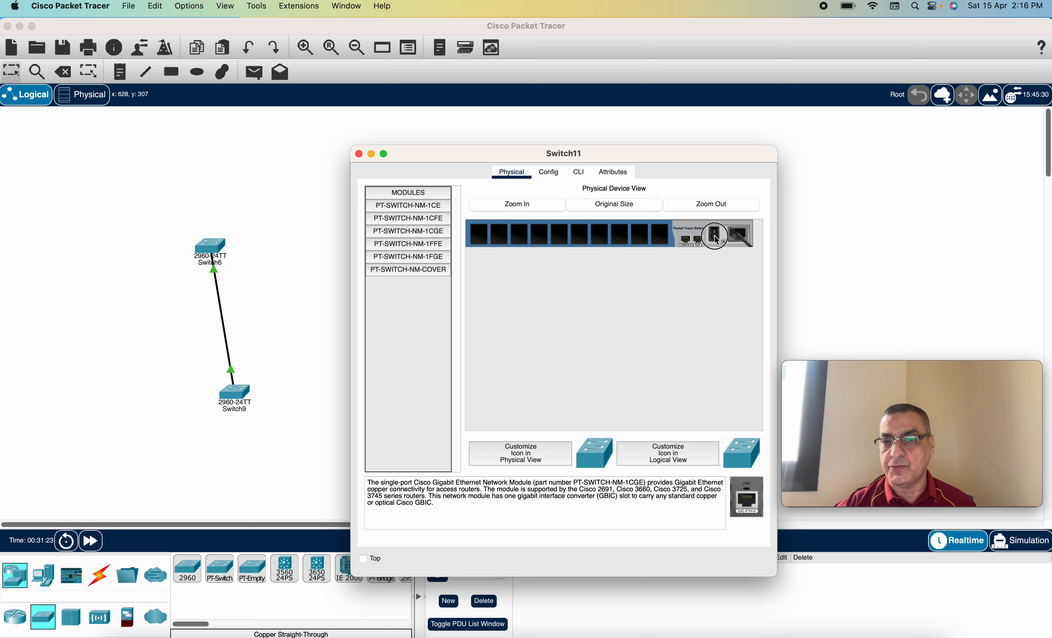
pyautogui.moveTo(747, 507); pyautogui.dragTo(482, 242)
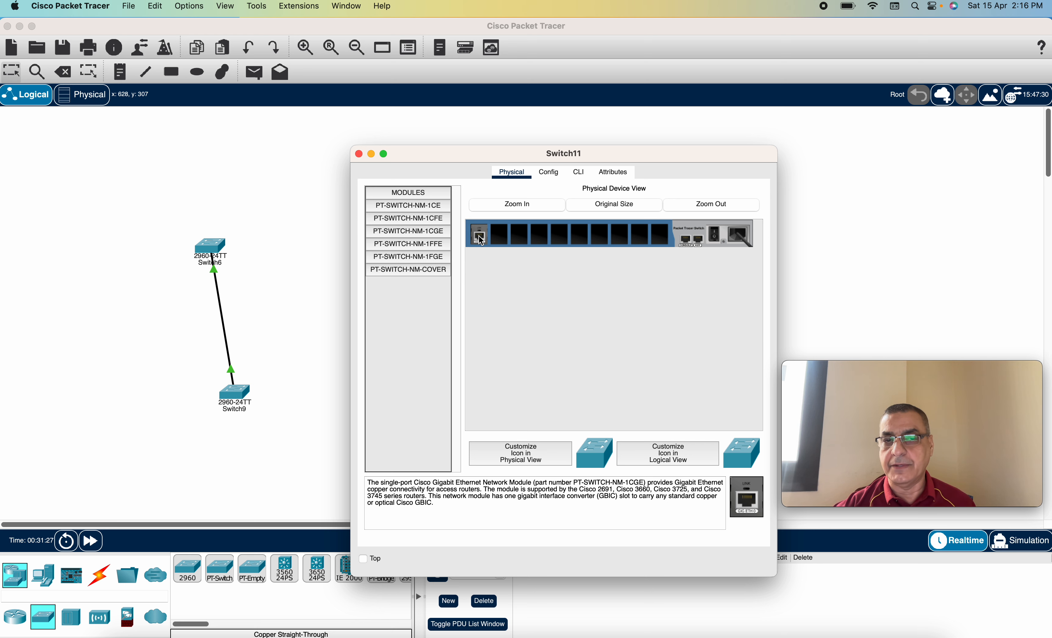
# Install PT-SWITCH-NM-1CGE modules in the second, third, fourth and fifth slots of Switch11
pyautogui.moveTo(748, 506); pyautogui.dragTo(500, 237)
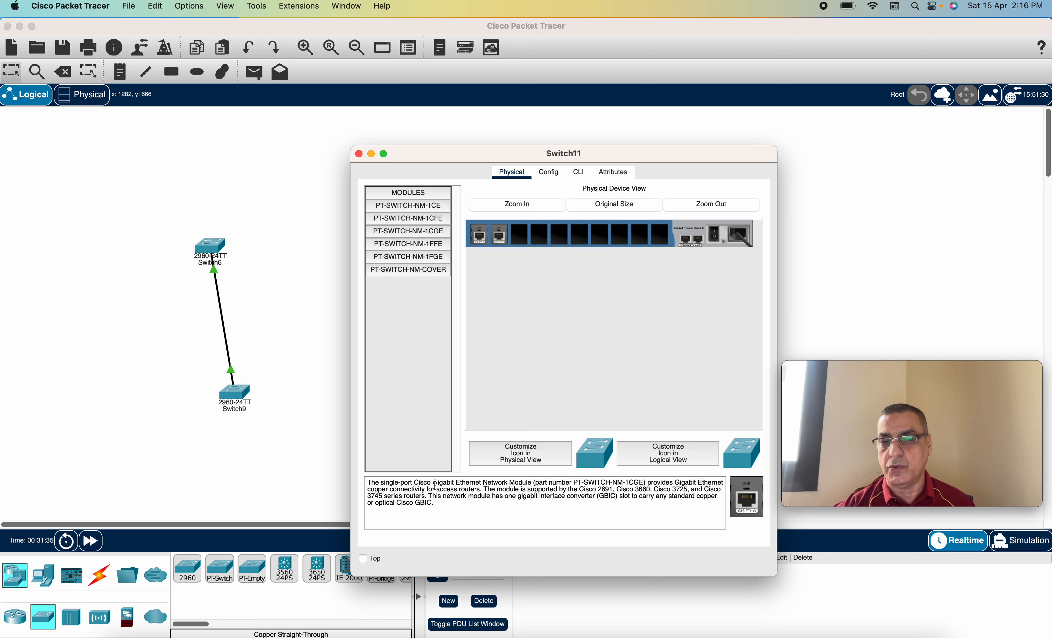
pyautogui.moveTo(434, 484); pyautogui.dragTo(507, 487)
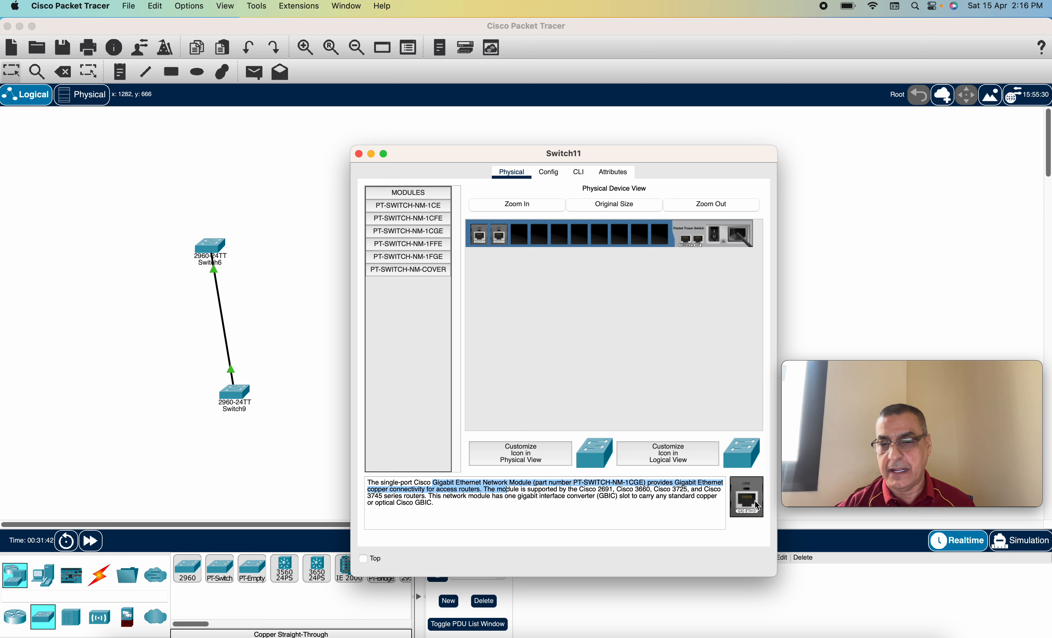
pyautogui.moveTo(758, 504); pyautogui.dragTo(519, 240)
pyautogui.moveTo(748, 506); pyautogui.dragTo(544, 241)
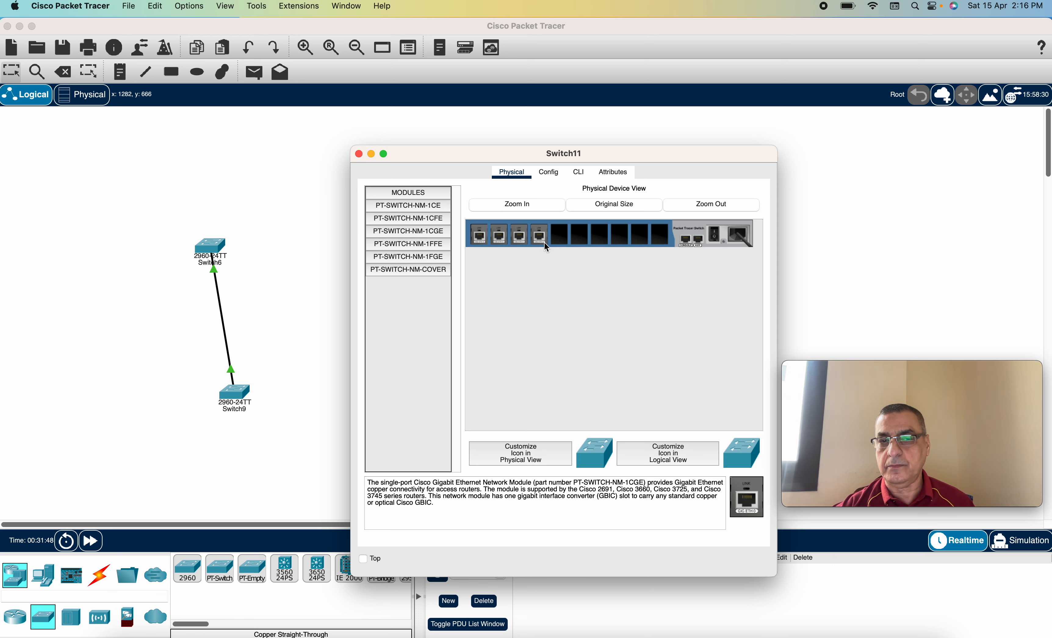
pyautogui.moveTo(749, 508); pyautogui.dragTo(563, 240)
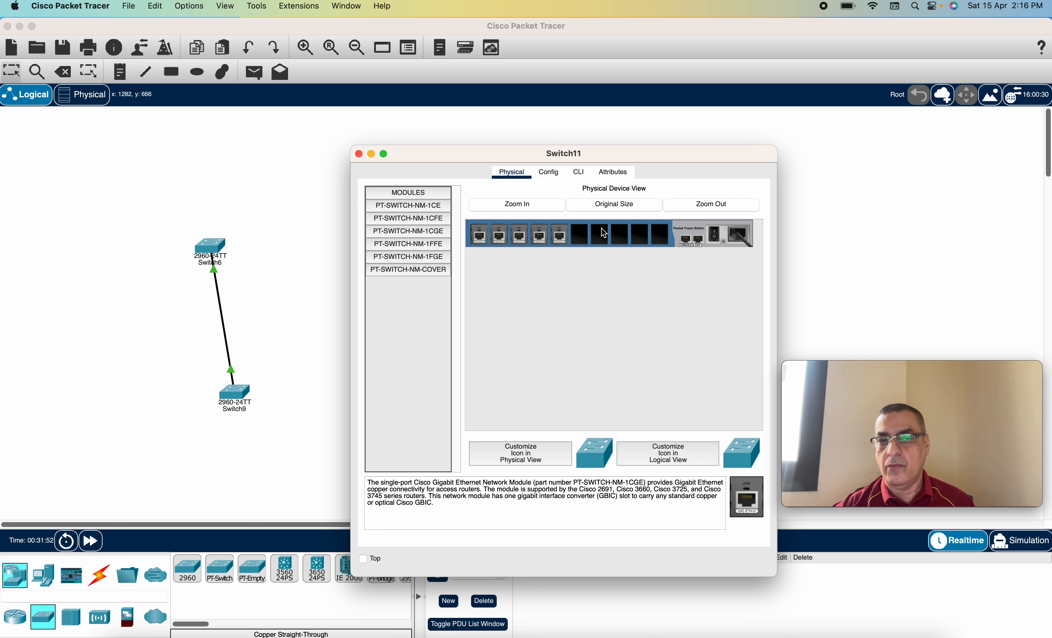
# Power Switch11 back on, close its device window and check its list of ports in the workspace
pyautogui.click(524, 205)
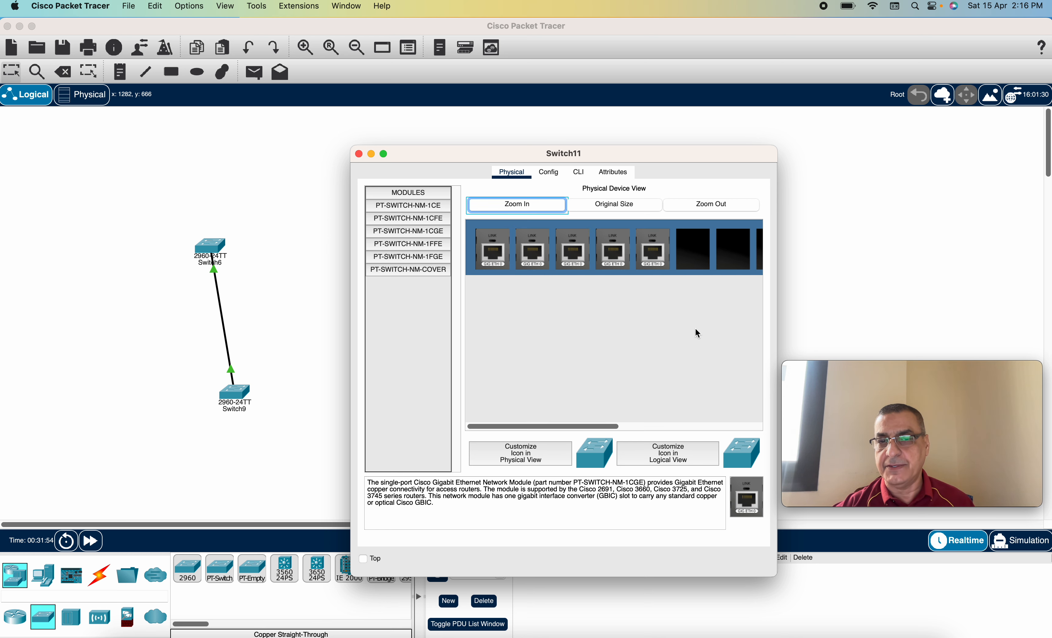
pyautogui.moveTo(613, 426); pyautogui.dragTo(747, 426)
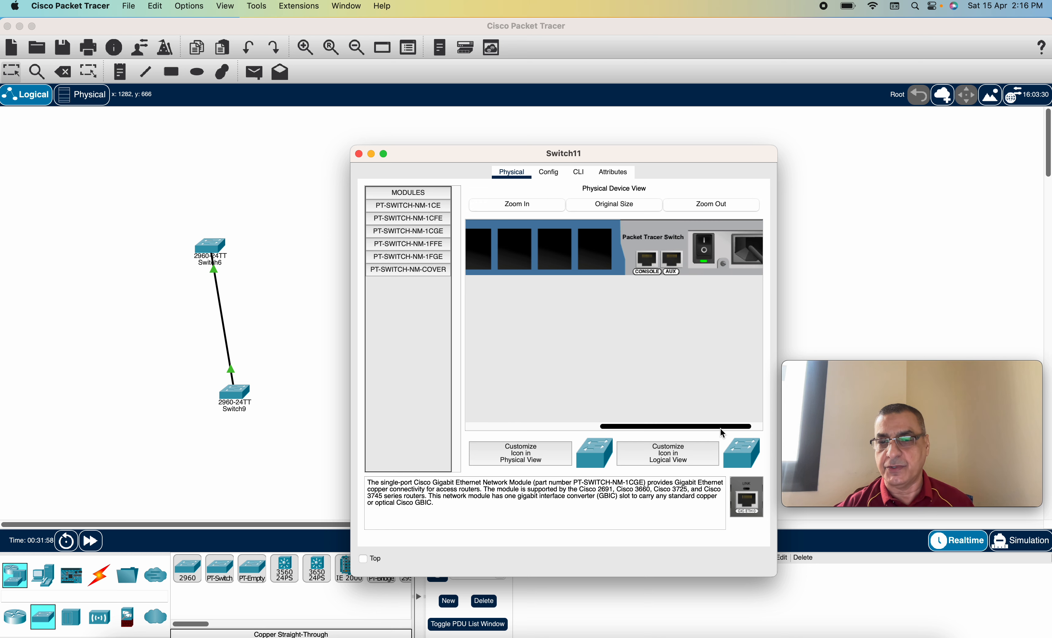
pyautogui.moveTo(716, 426); pyautogui.dragTo(712, 426)
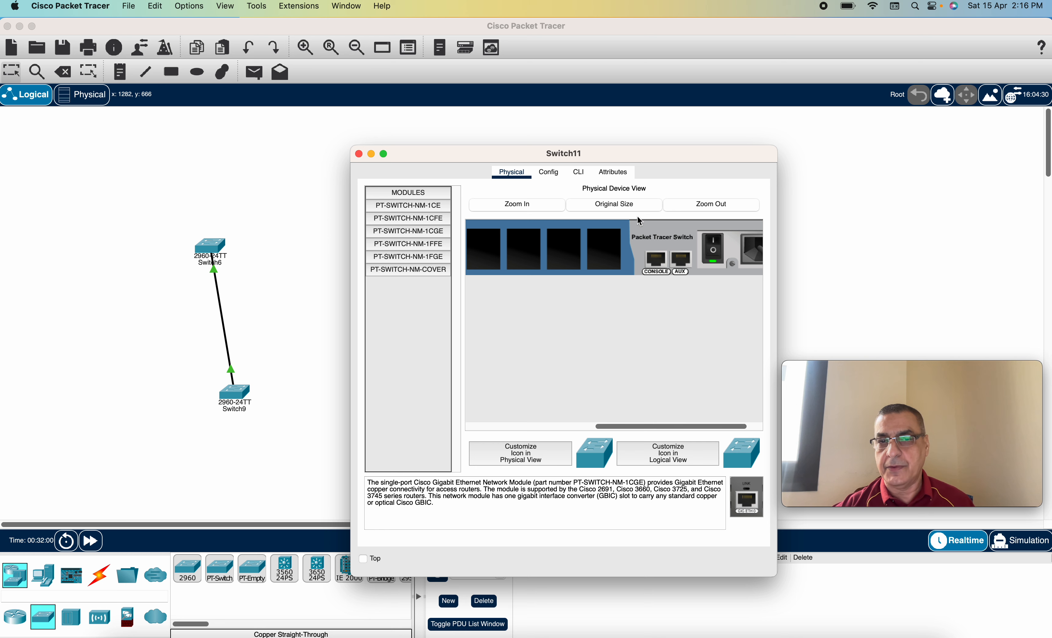
pyautogui.click(626, 210)
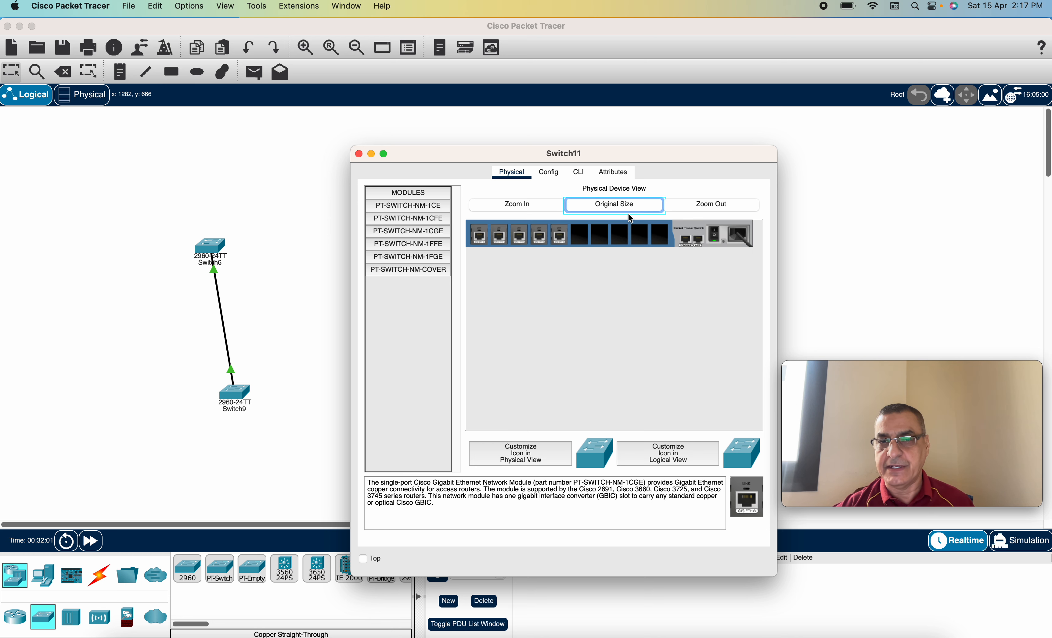
pyautogui.click(357, 154)
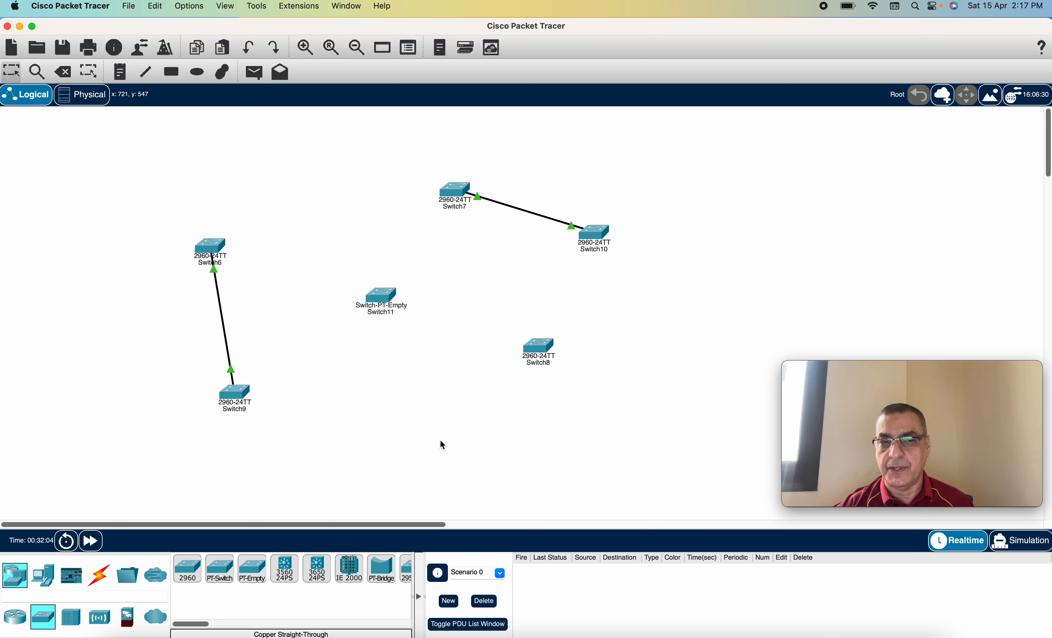
pyautogui.moveTo(383, 300)
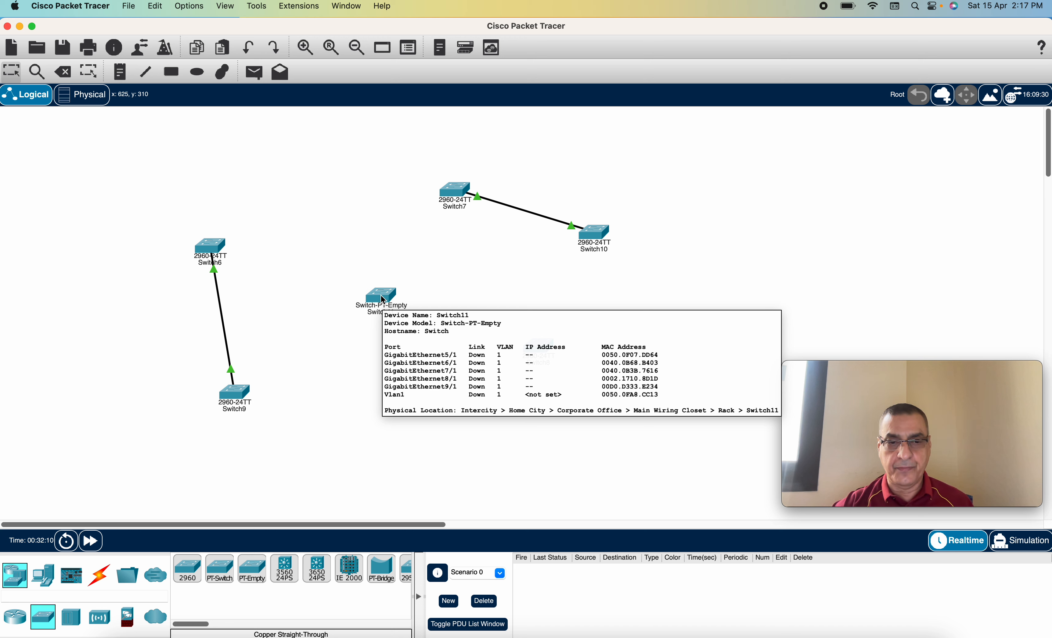
# Place a second PT-Empty switch below Switch11 to look at its ports before any modules are installed
pyautogui.click(252, 574)
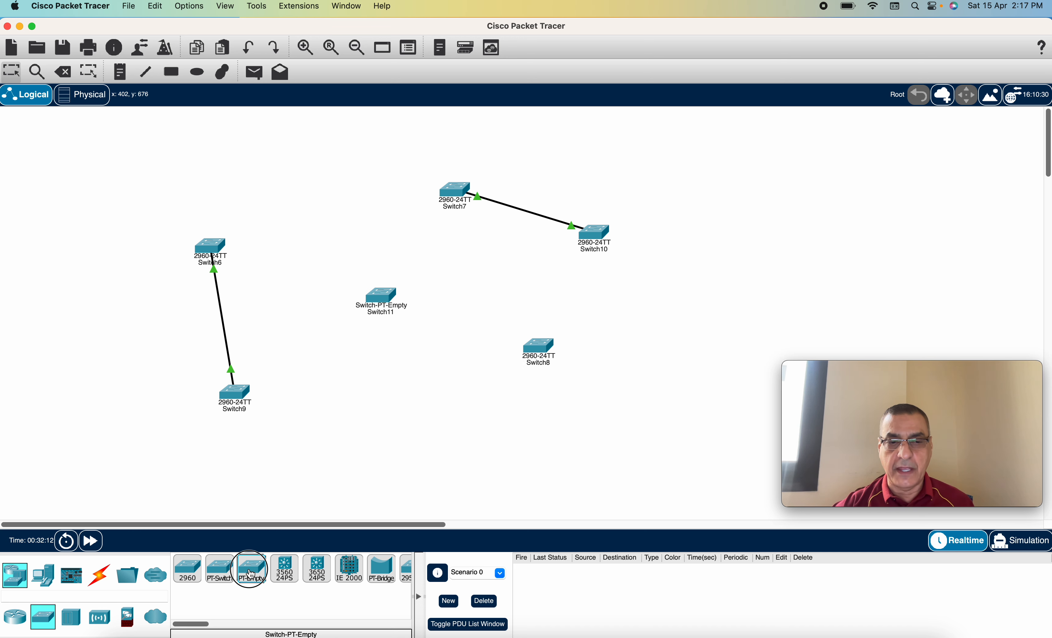
pyautogui.click(368, 429)
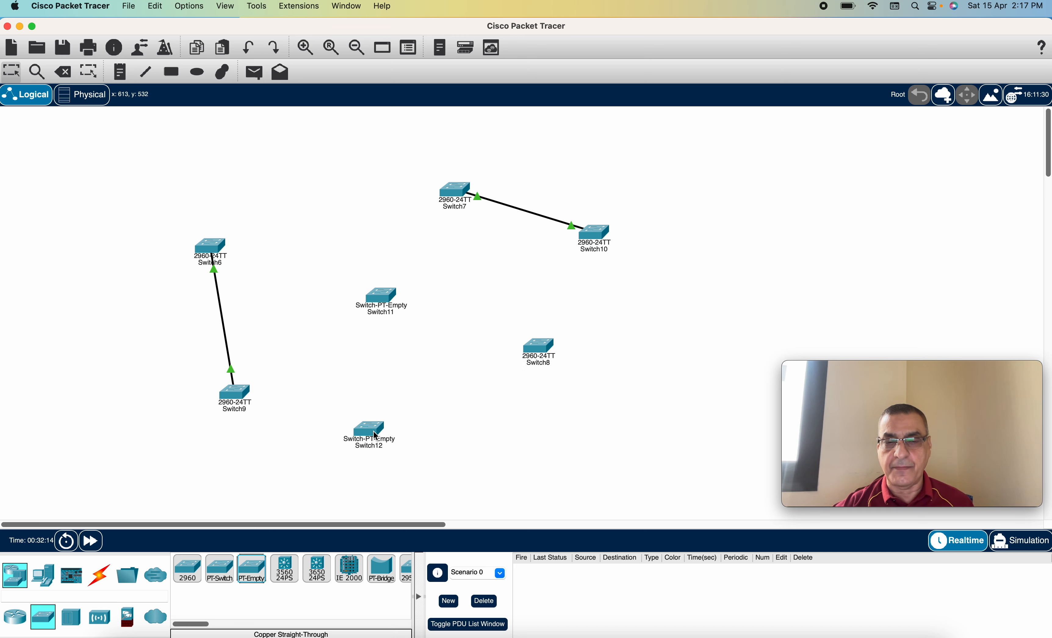
pyautogui.moveTo(376, 435)
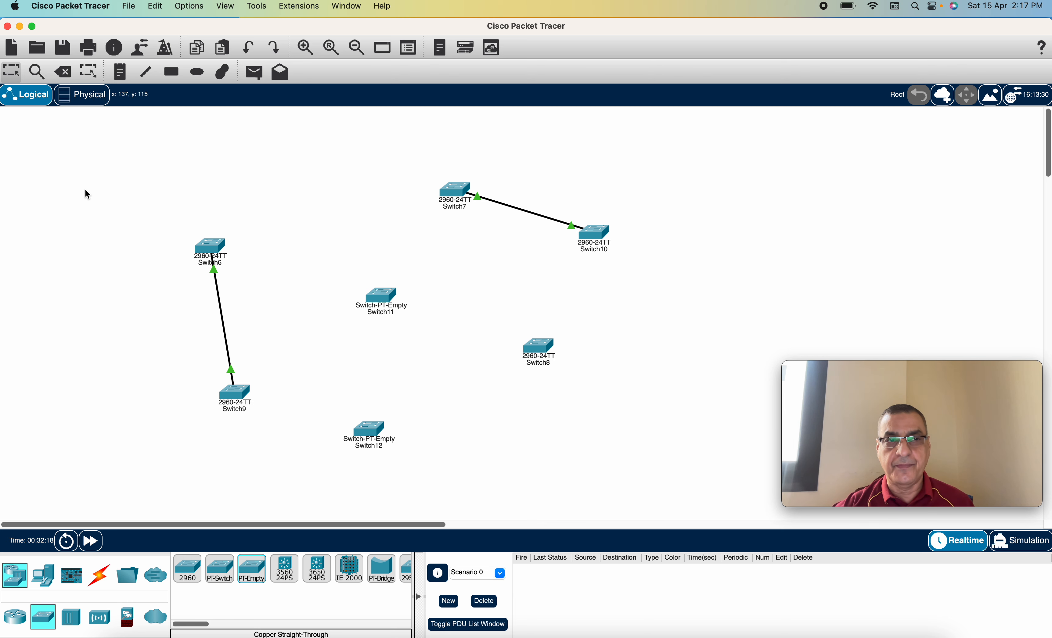
# Delete the extra PT-Empty switch, Switch12, and leave delete mode
pyautogui.click(63, 71)
pyautogui.click(365, 430)
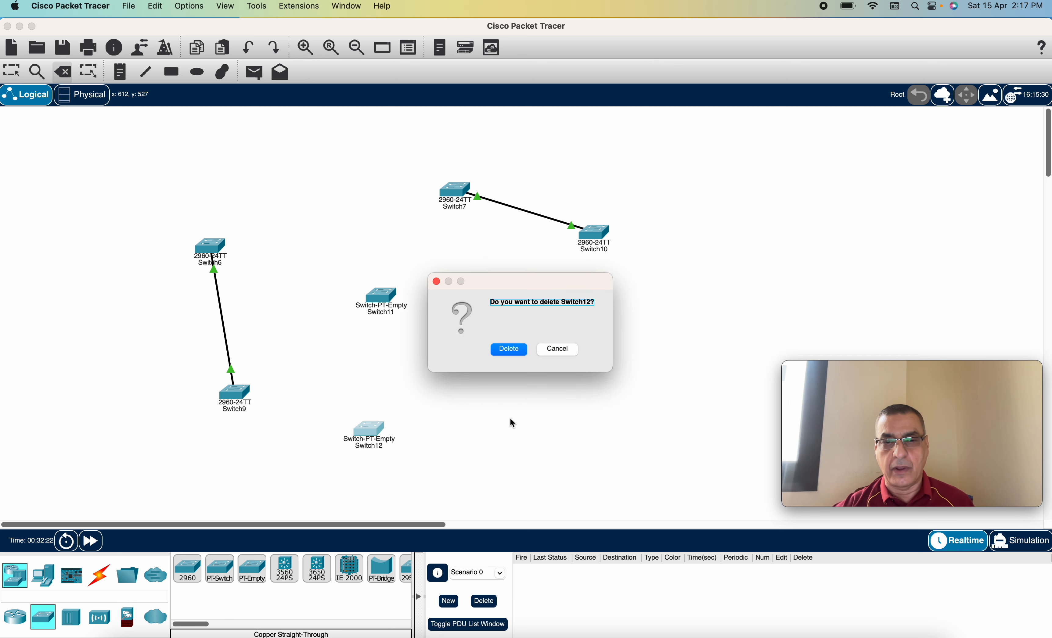
pyautogui.click(516, 348)
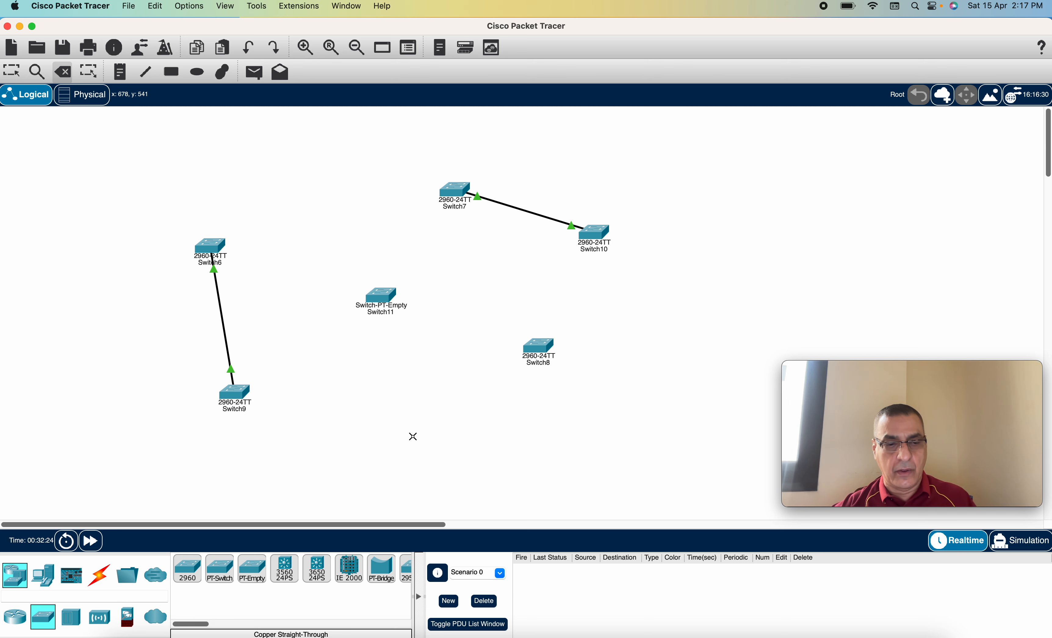
pyautogui.press('Escape')
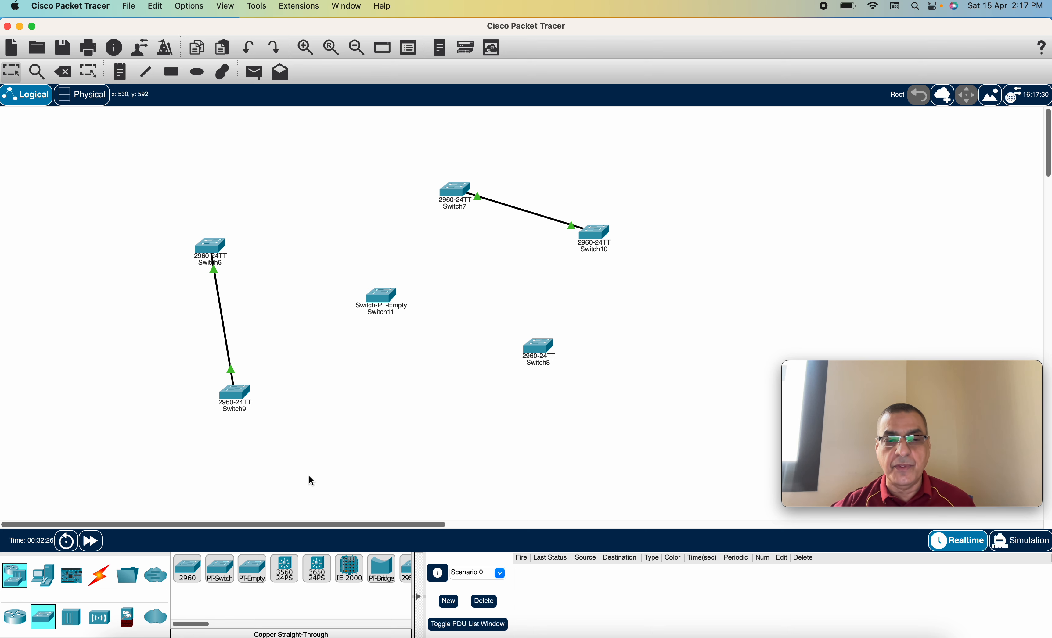
pyautogui.click(99, 575)
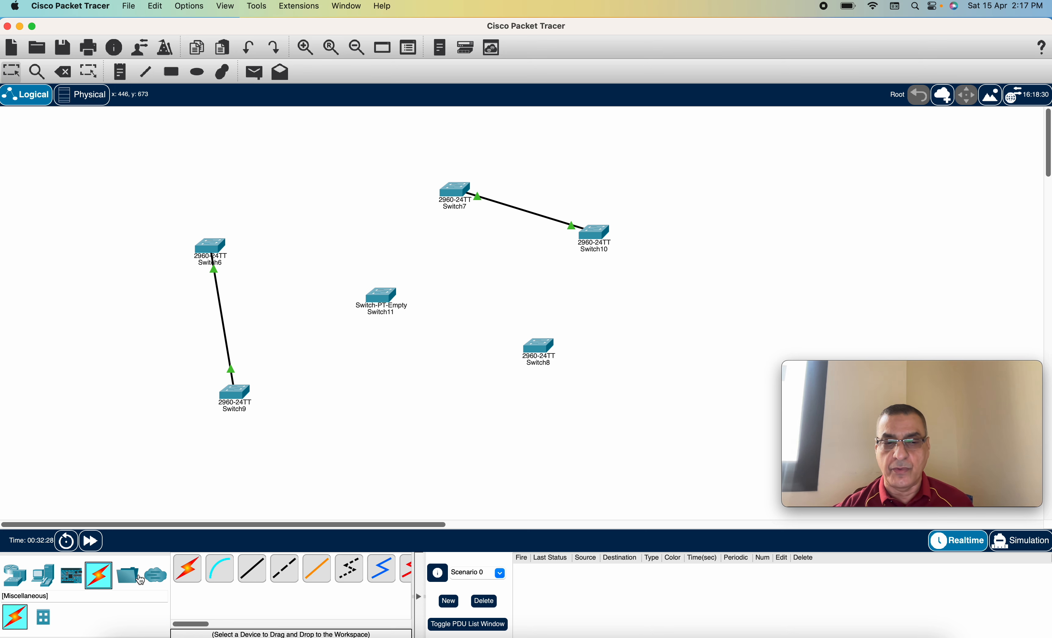
pyautogui.click(252, 569)
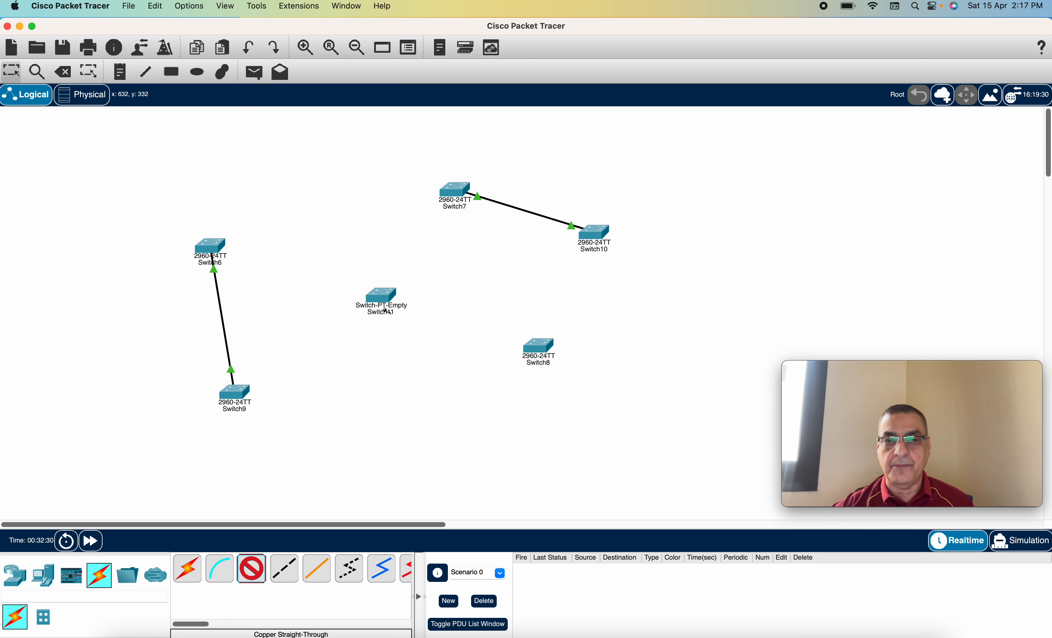
pyautogui.click(380, 296)
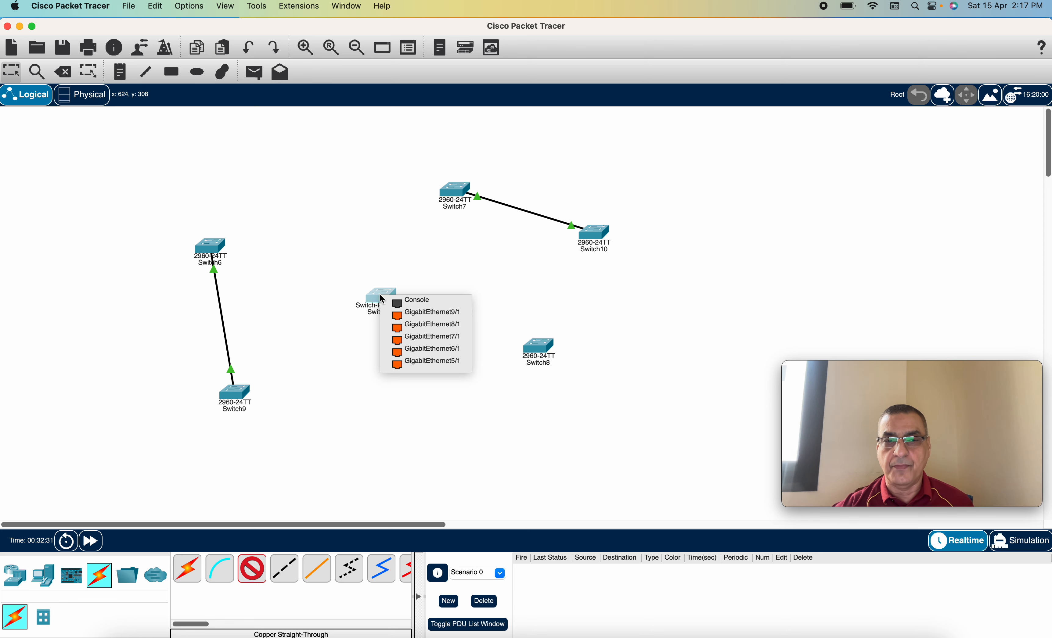
pyautogui.click(417, 308)
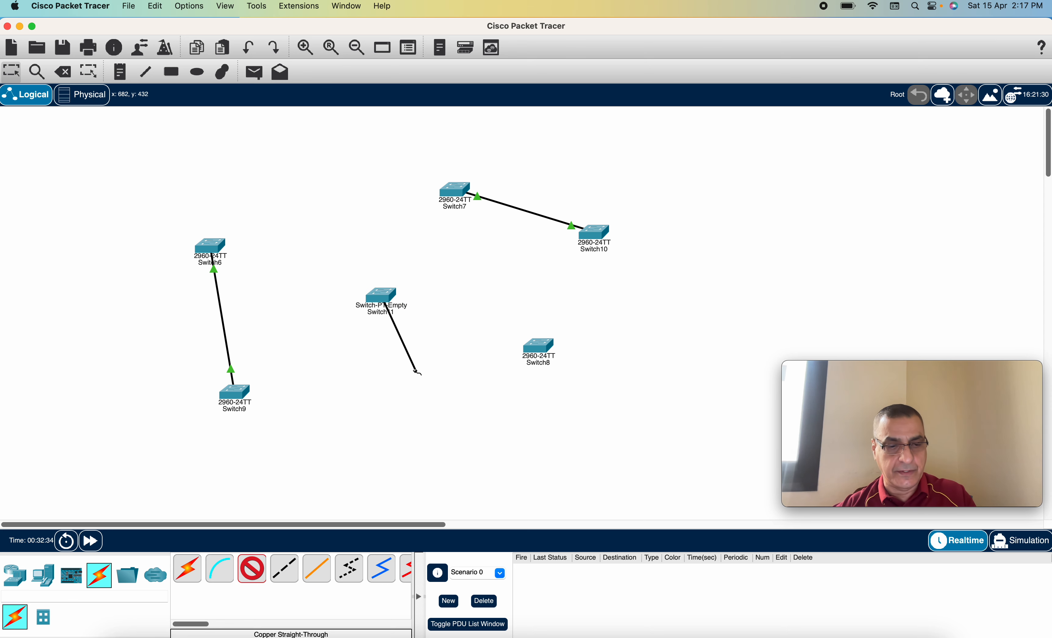
pyautogui.press('Escape')
# Connect GigabitEthernet9/1 on Switch11 to GigabitEthernet0/2 on Switch6 with a copper straight-through cable
pyautogui.click(252, 569)
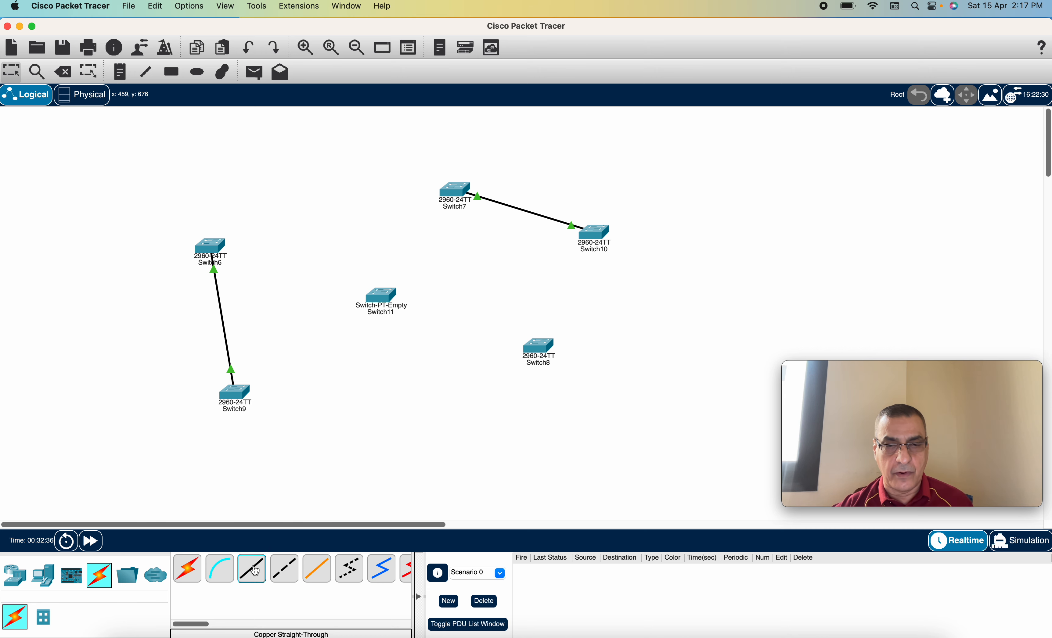
pyautogui.click(381, 297)
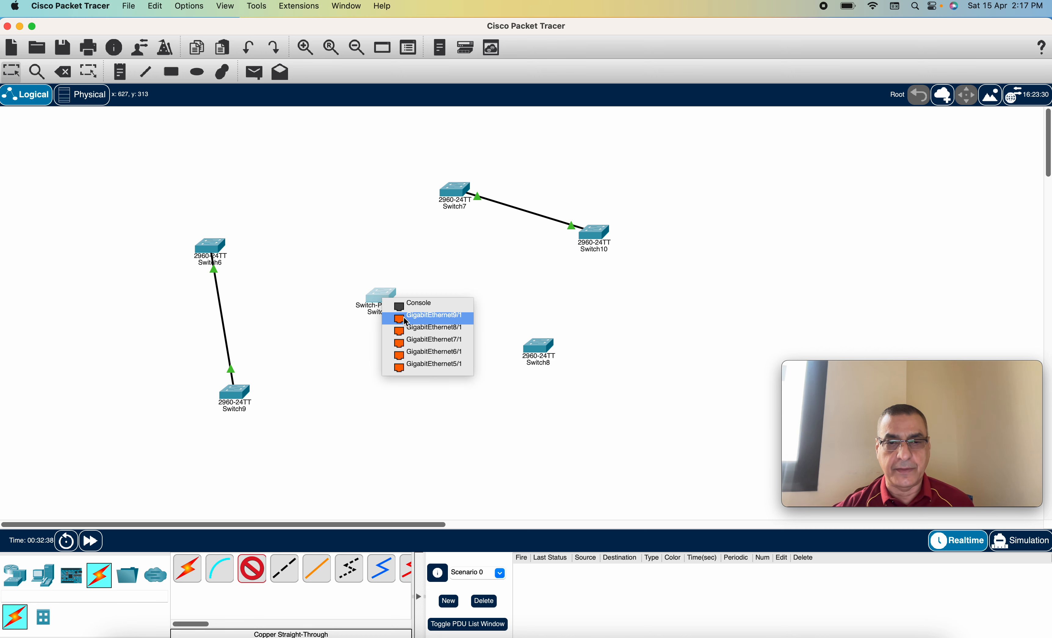
pyautogui.click(412, 321)
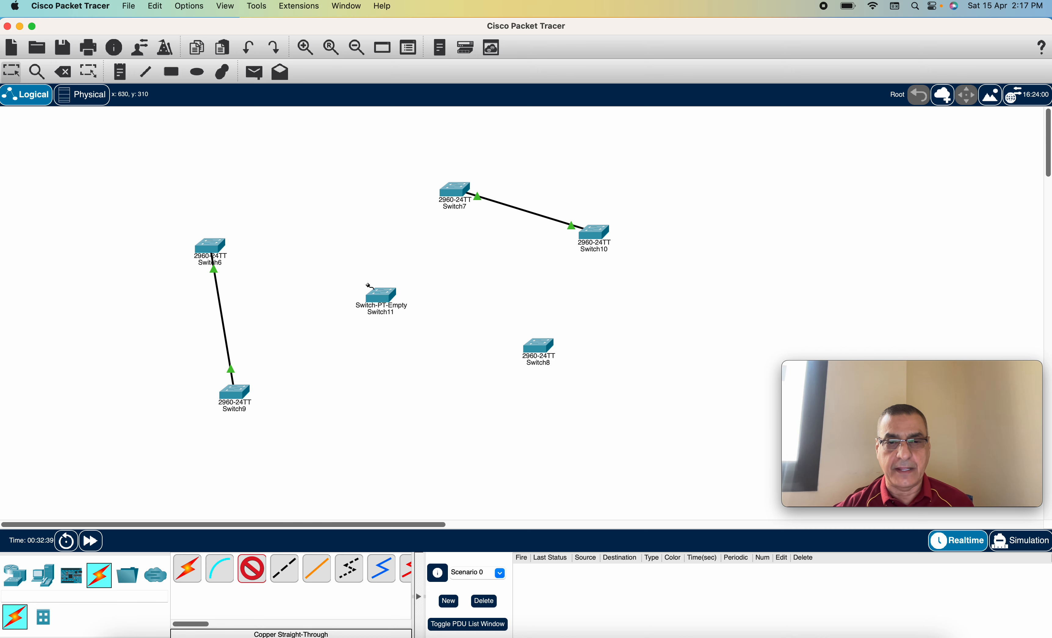
pyautogui.click(221, 244)
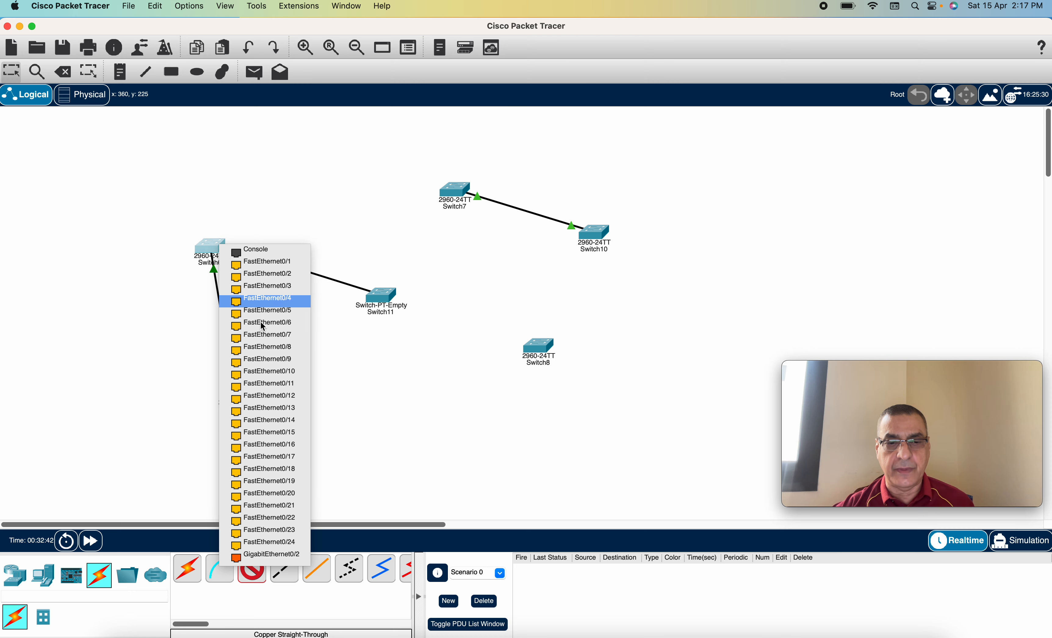
pyautogui.click(285, 560)
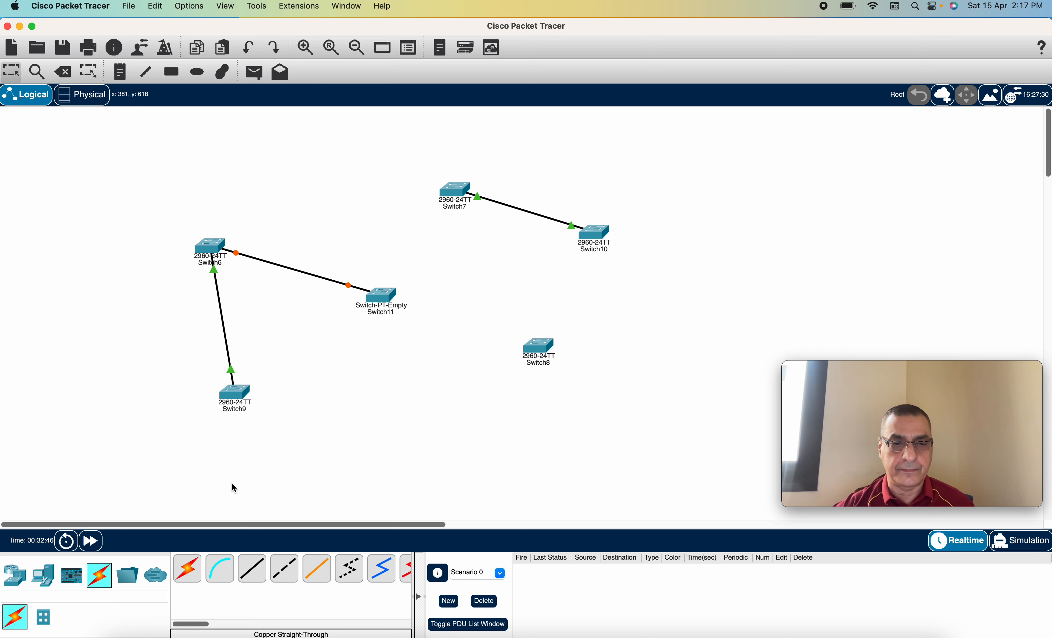
# Connect the next free Gigabit port on Switch11 to GigabitEthernet0/2 on Switch7 with copper straight-through cabling kept active for several links
pyautogui.click(252, 575)
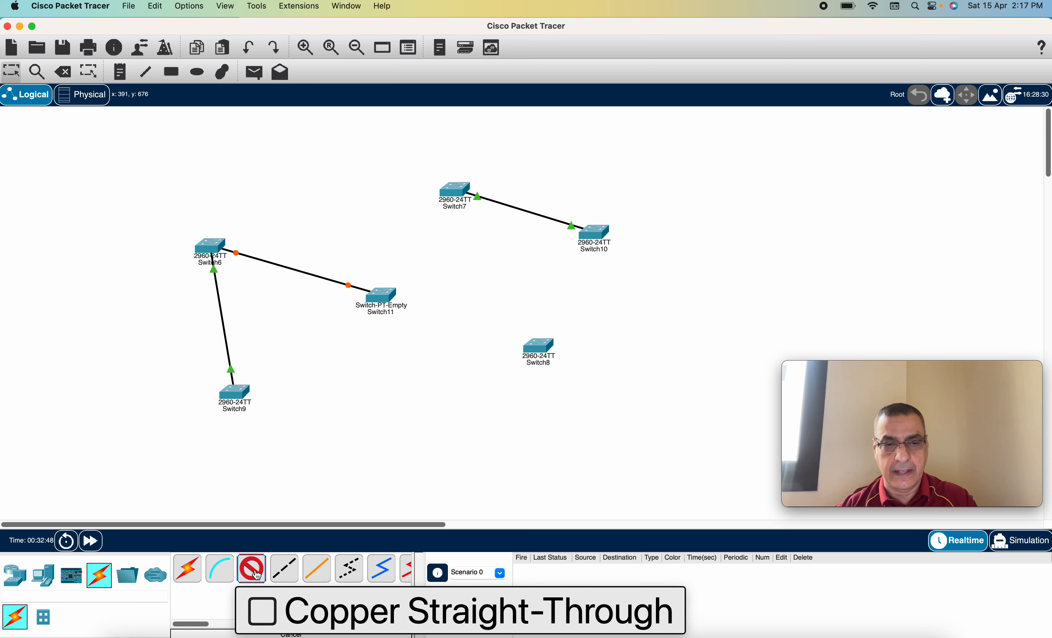
pyautogui.click(392, 294)
pyautogui.click(443, 309)
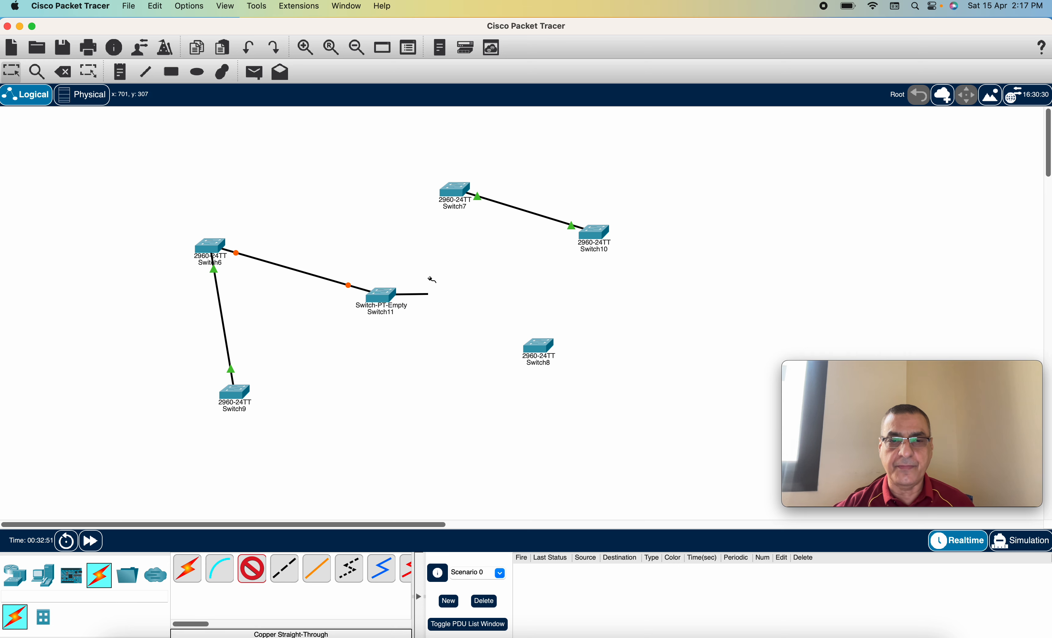
pyautogui.click(452, 192)
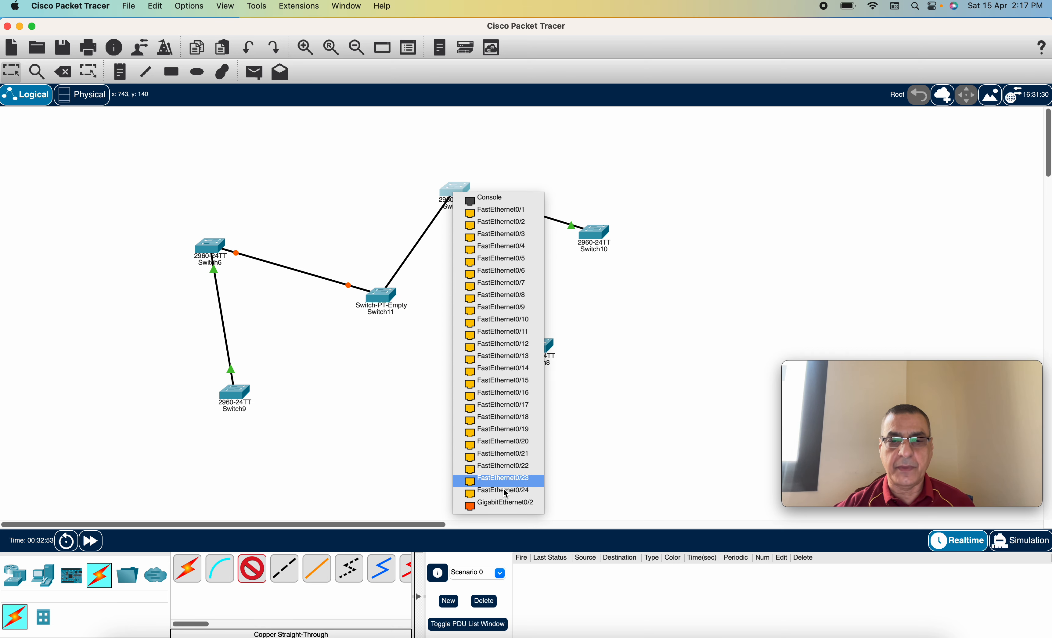
pyautogui.click(507, 503)
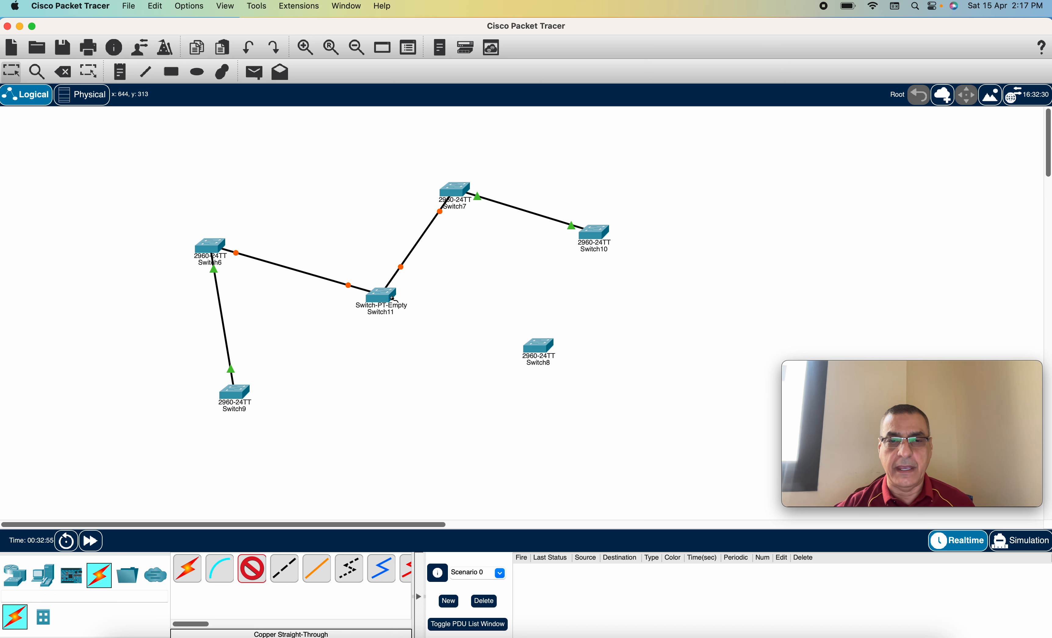
# Connect the next free Gigabit port on Switch11 to GigabitEthernet0/1 on Switch8 with a copper straight-through cable
pyautogui.click(394, 301)
pyautogui.click(426, 324)
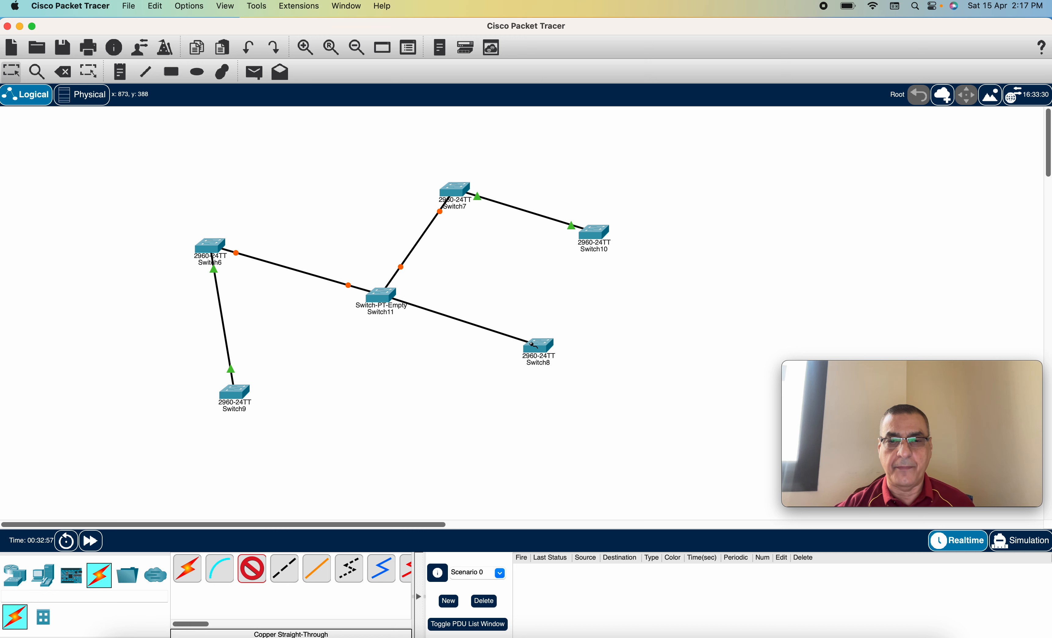
pyautogui.click(537, 347)
pyautogui.click(563, 344)
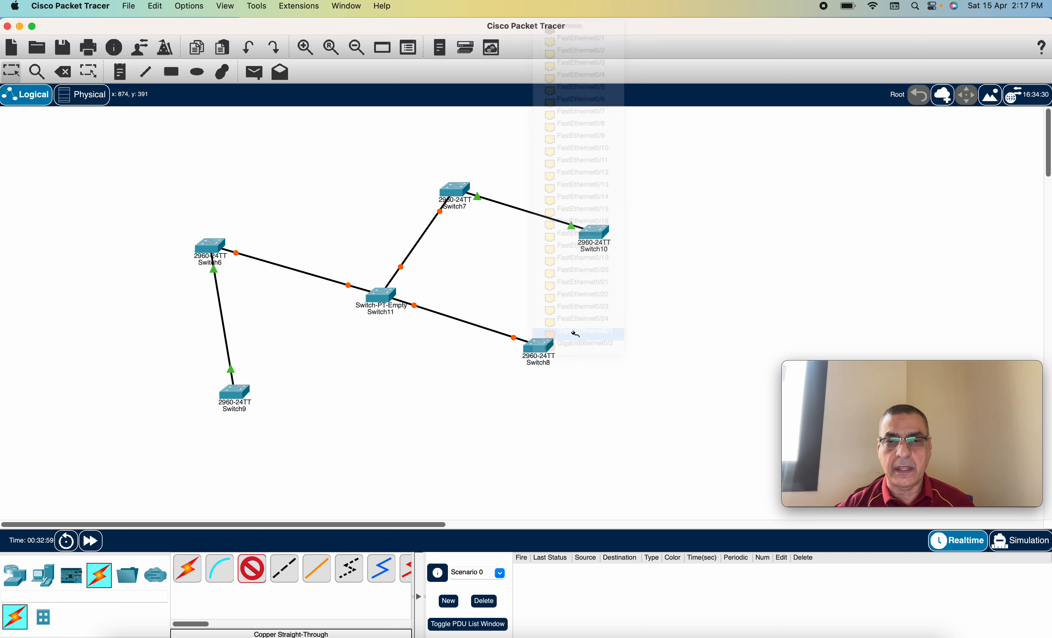
# Connect the next free Gigabit port on Switch11 to GigabitEthernet0/2 on Switch9 with a copper straight-through cable
pyautogui.click(387, 300)
pyautogui.click(421, 320)
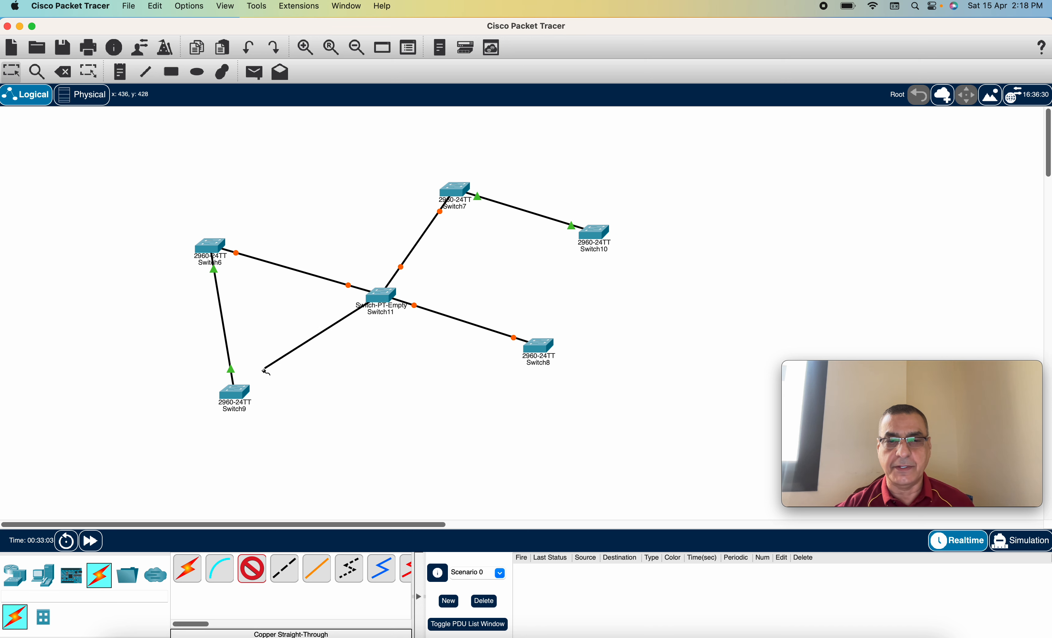
pyautogui.click(245, 397)
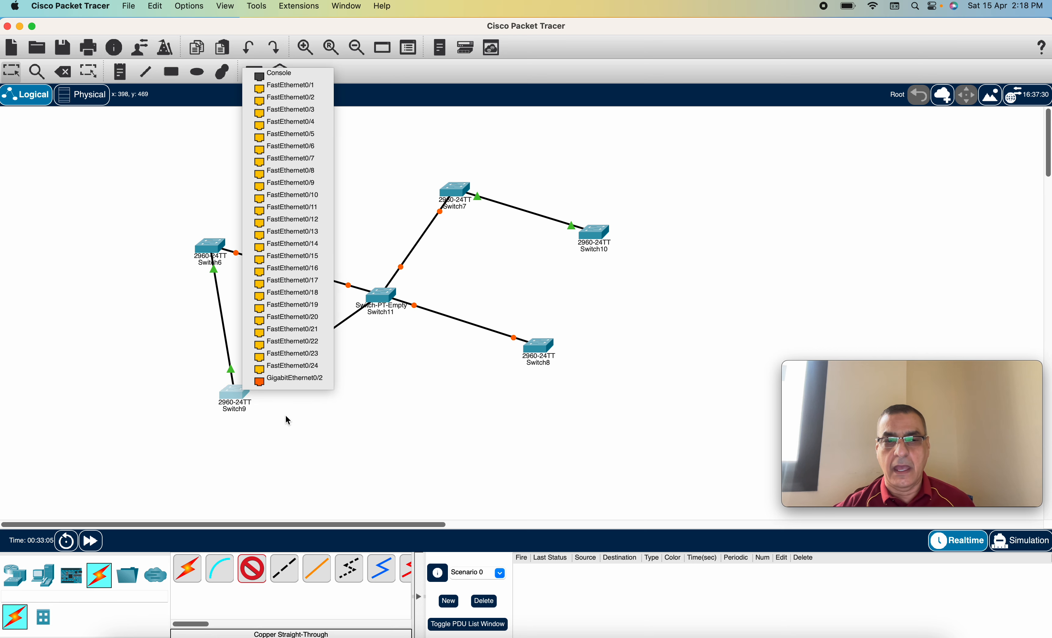
pyautogui.click(303, 382)
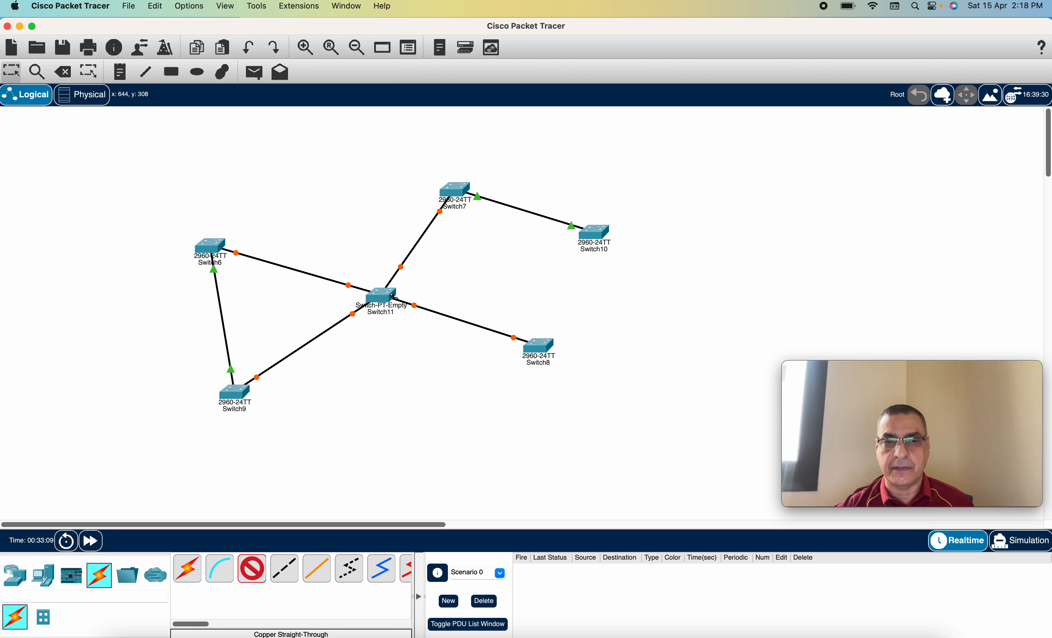
# Connect the last free Gigabit port on Switch11 to GigabitEthernet0/2 on Switch10 with a copper straight-through cable
pyautogui.click(393, 296)
pyautogui.click(428, 312)
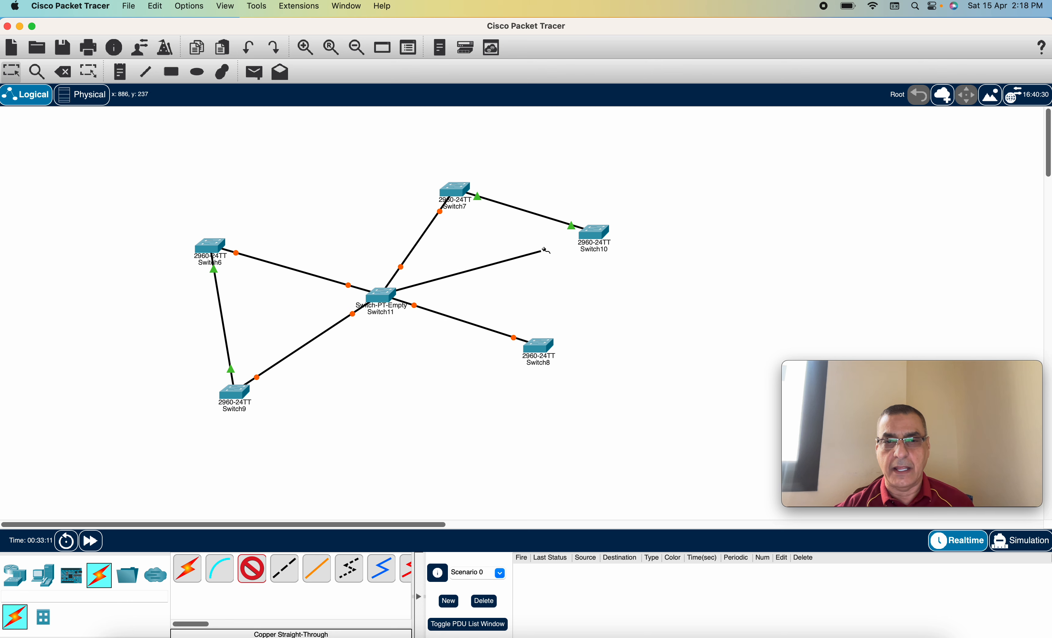
pyautogui.click(595, 238)
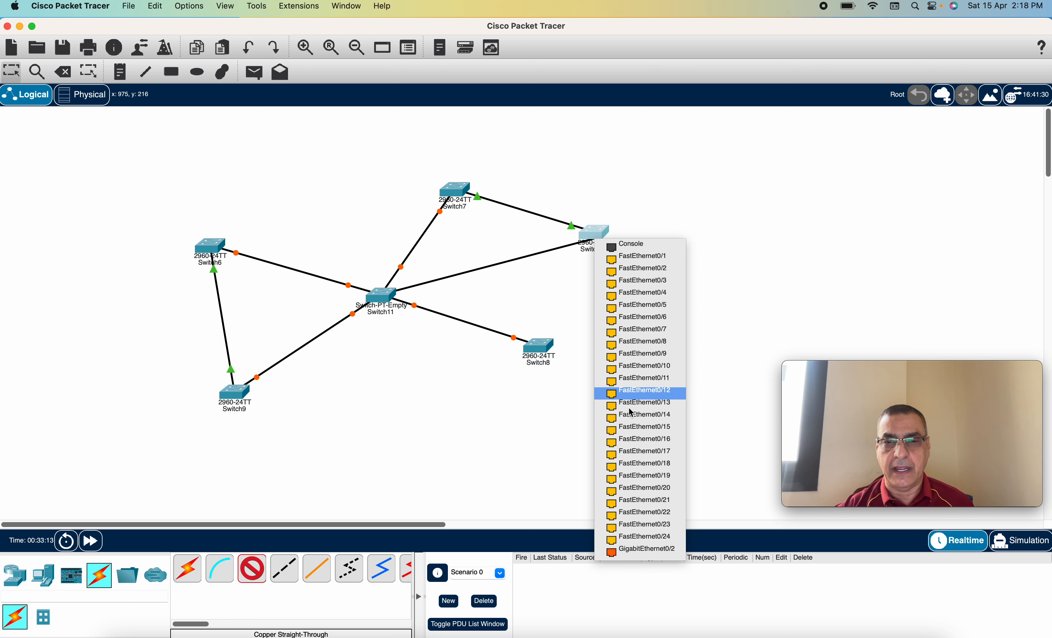
pyautogui.click(647, 552)
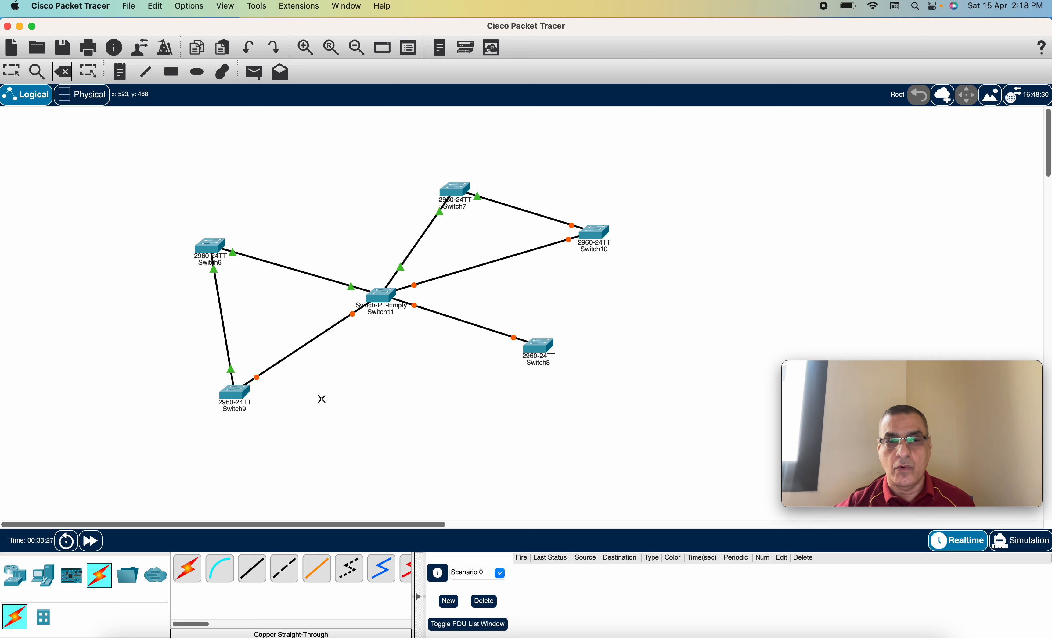
# Delete the cables linking Switch11 to Switch9 and Switch11 to Switch10
pyautogui.click(309, 344)
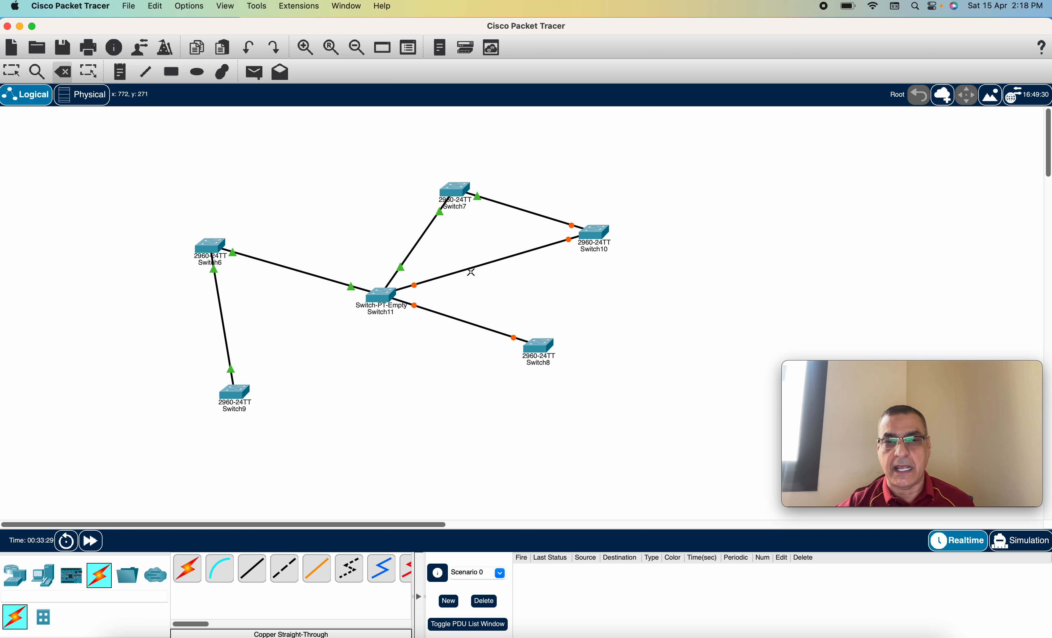
pyautogui.click(473, 267)
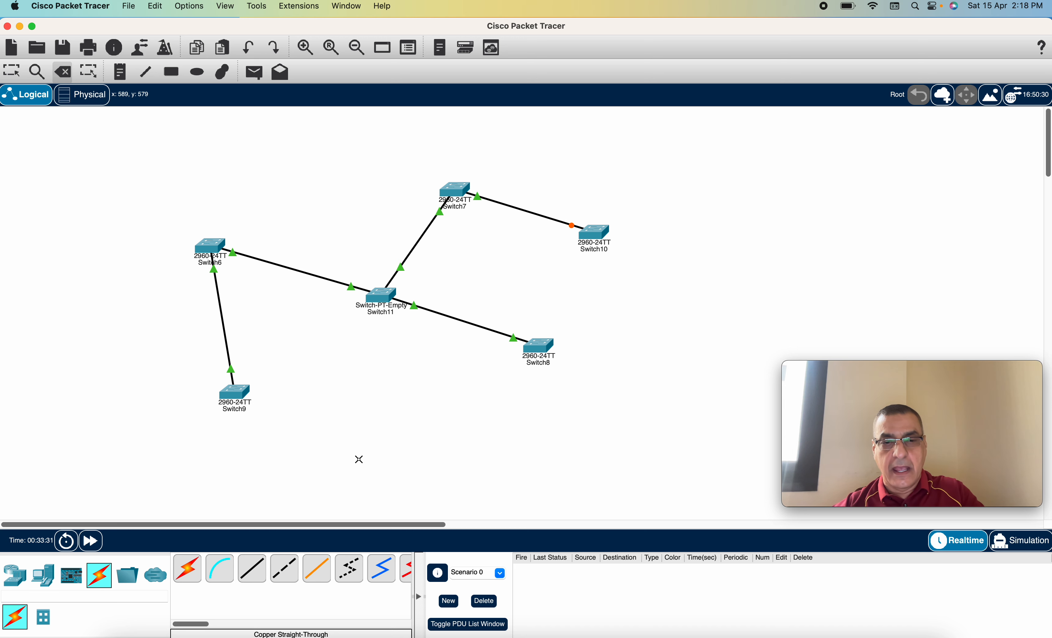
pyautogui.press('Escape')
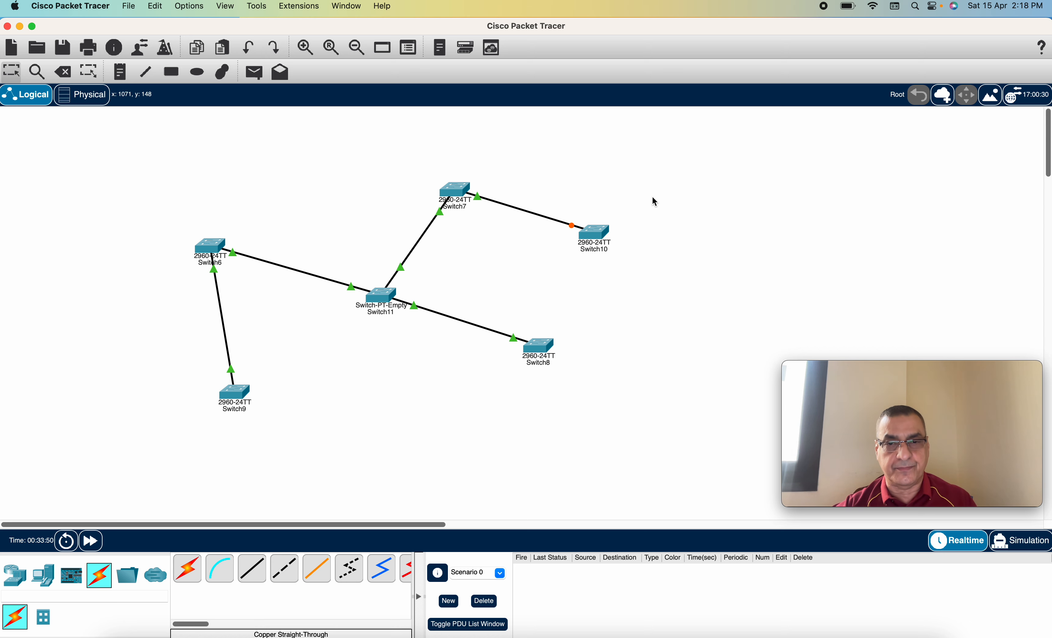
# Reconnect a free Gigabit port on Switch11 to Switch9 with a copper straight-through cable, keeping the cabling active for another link
pyautogui.moveTo(594, 238)
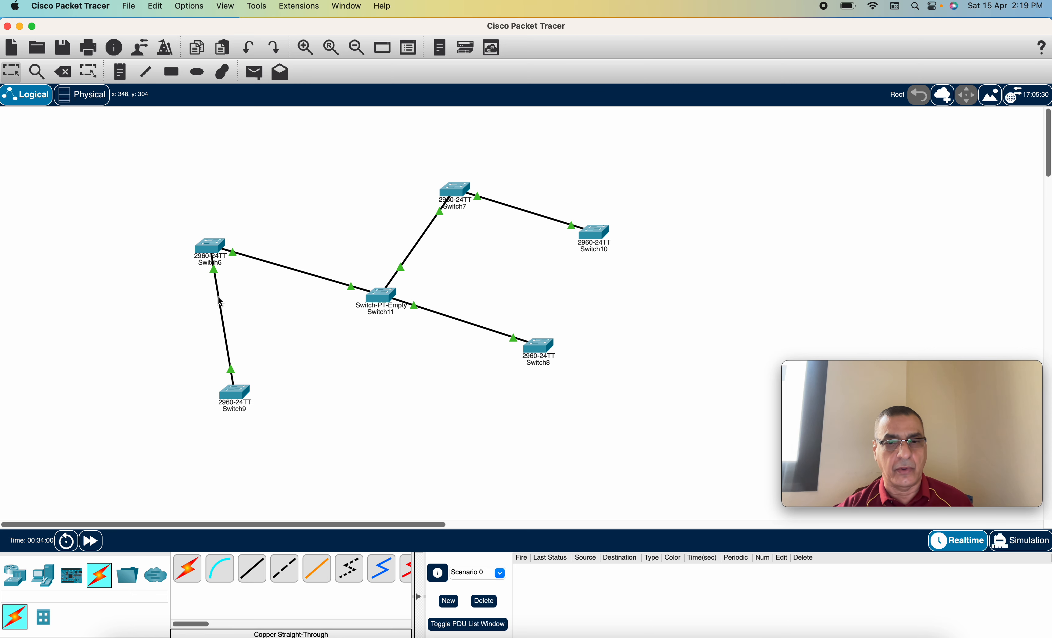
pyautogui.click(257, 573)
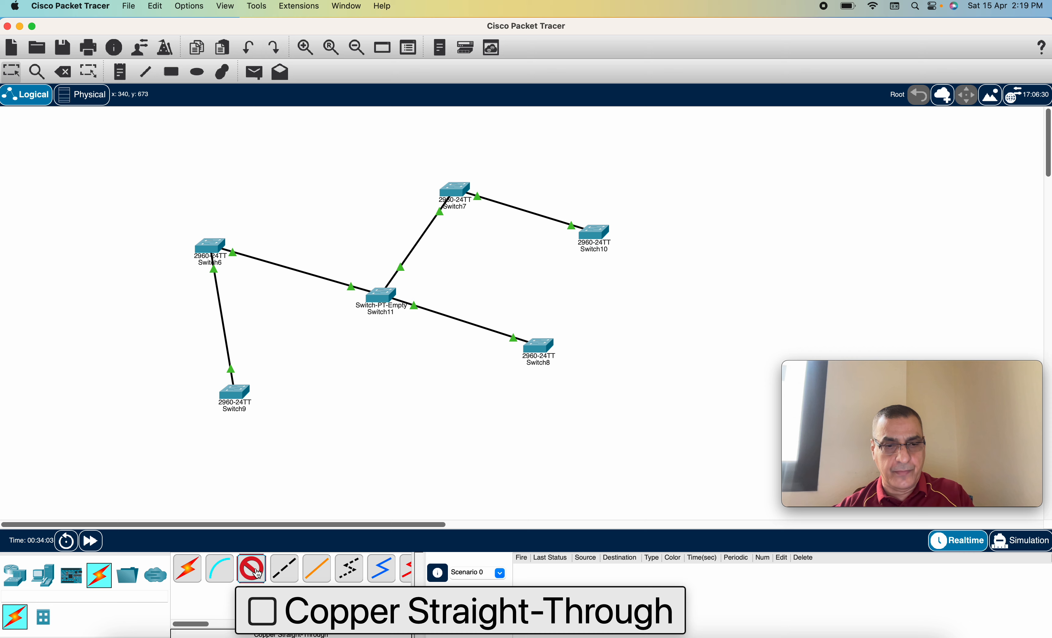
pyautogui.click(377, 304)
pyautogui.click(398, 321)
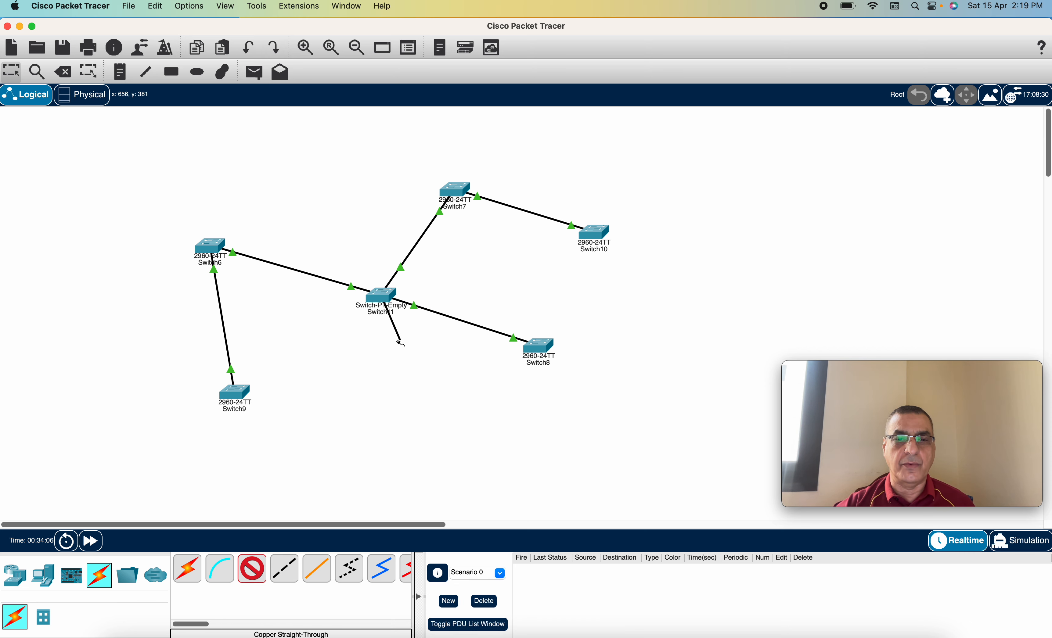
pyautogui.click(238, 392)
pyautogui.click(269, 379)
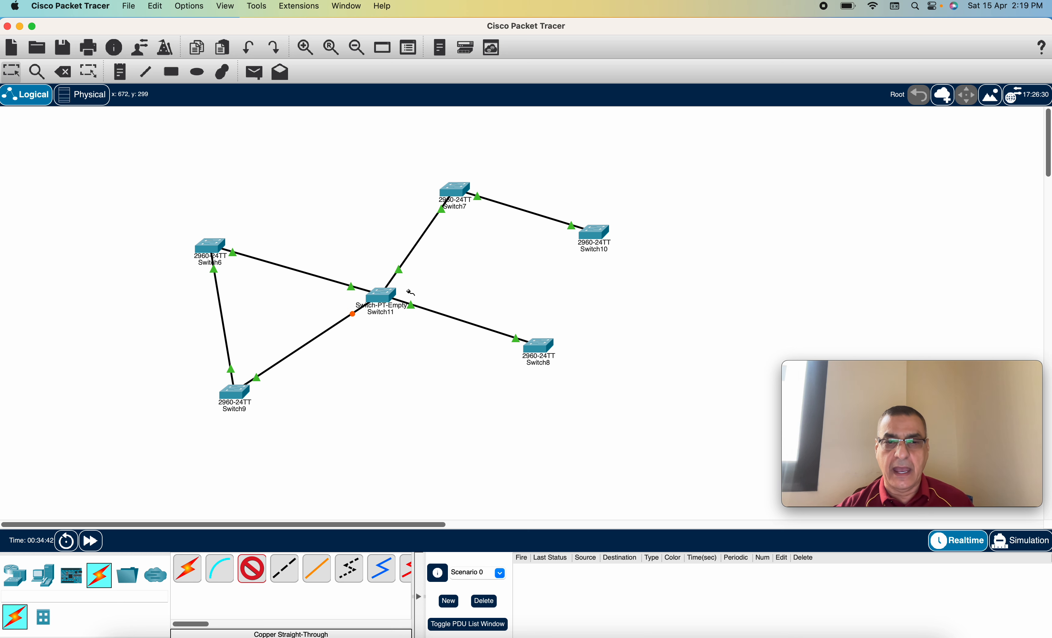
# Connect GigabitEthernet5/1 on Switch11 to GigabitEthernet0/2 on Switch10 with a copper straight-through cable and end the cabling
pyautogui.click(395, 295)
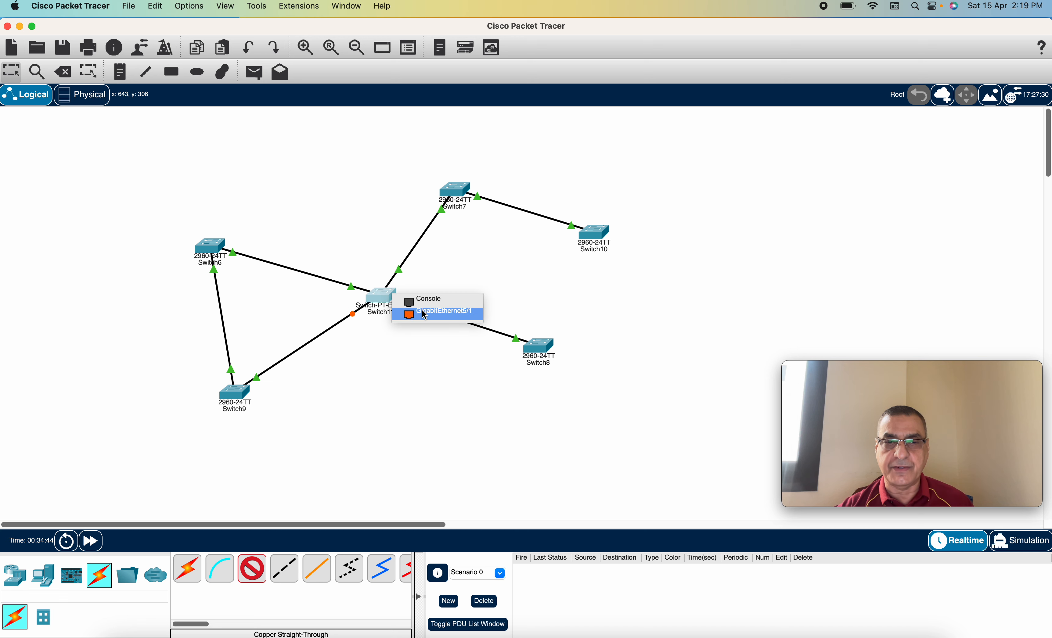
pyautogui.click(424, 312)
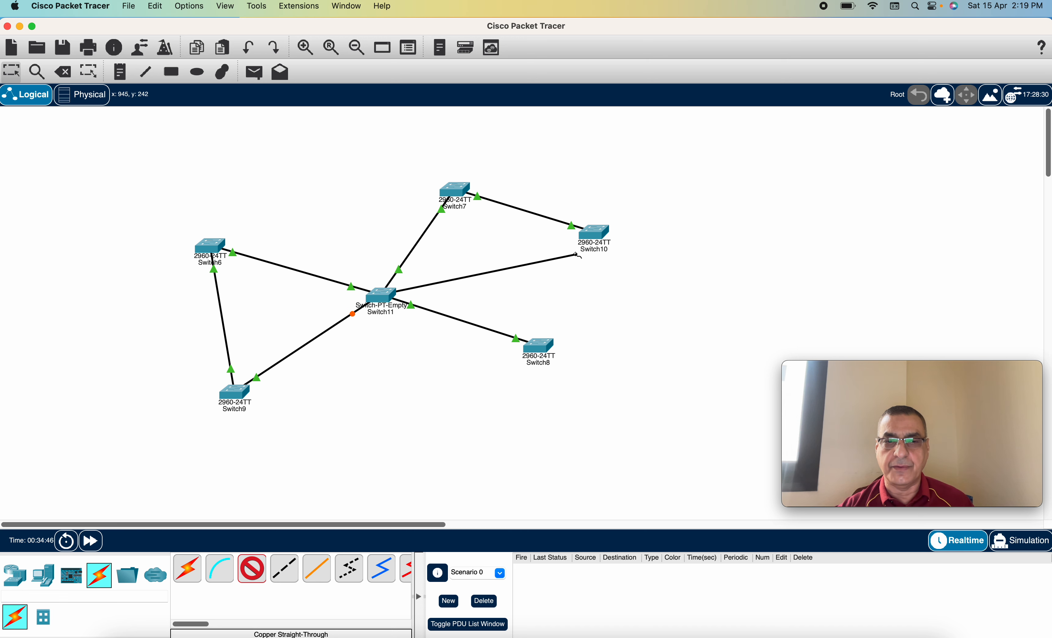
pyautogui.click(589, 236)
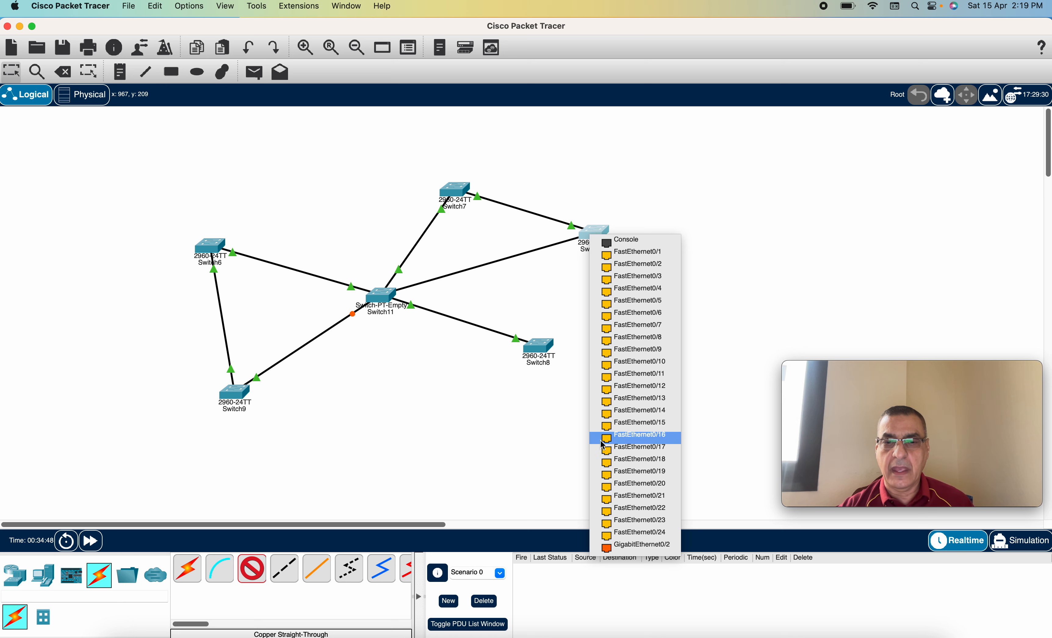
pyautogui.click(606, 552)
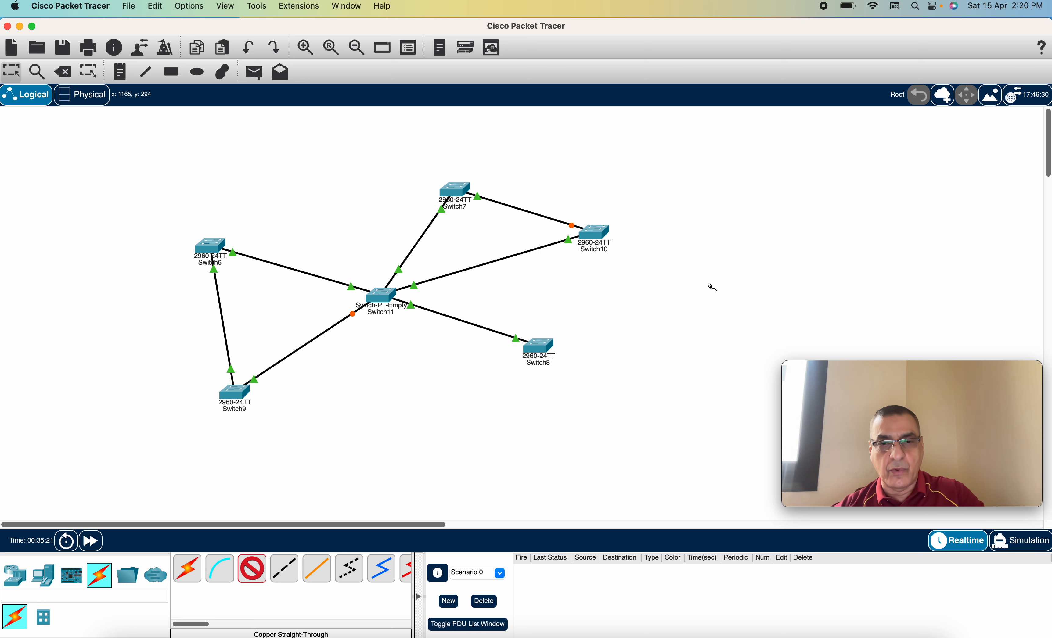
pyautogui.press('Escape')
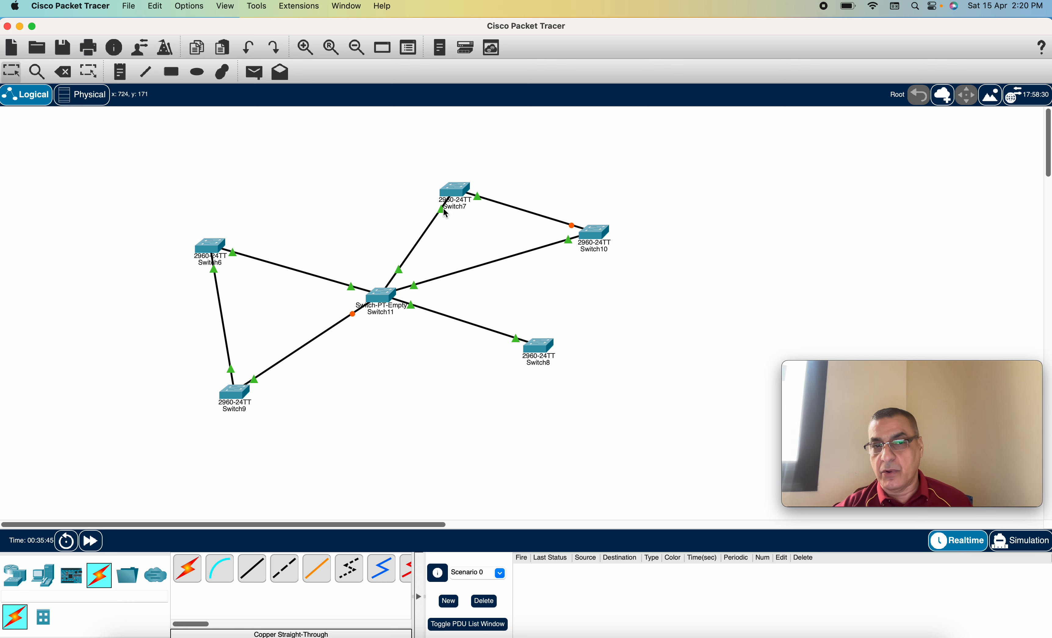
# Power off Switch11 and install four more PT-SWITCH-NM-1CGE modules in its empty slots, leaving one slot free
pyautogui.moveTo(608, 254)
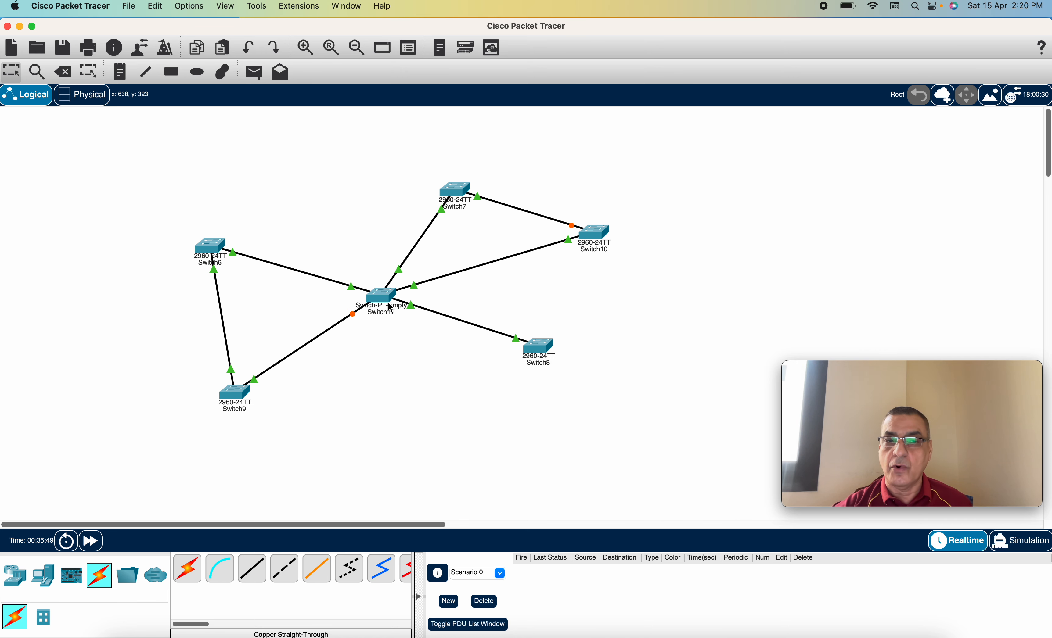
pyautogui.moveTo(382, 300)
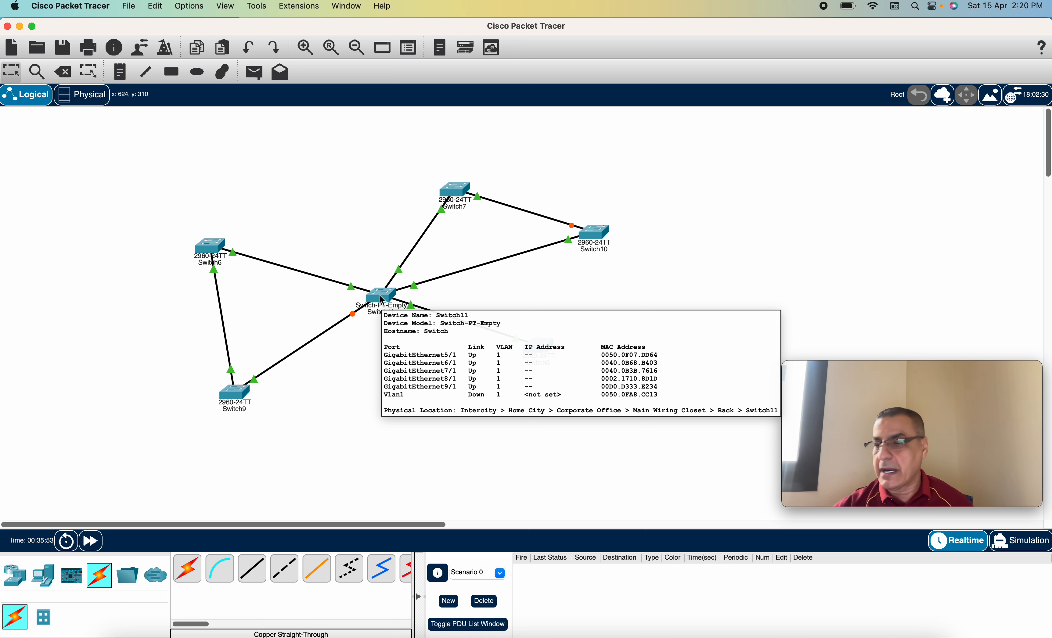
pyautogui.click(382, 300)
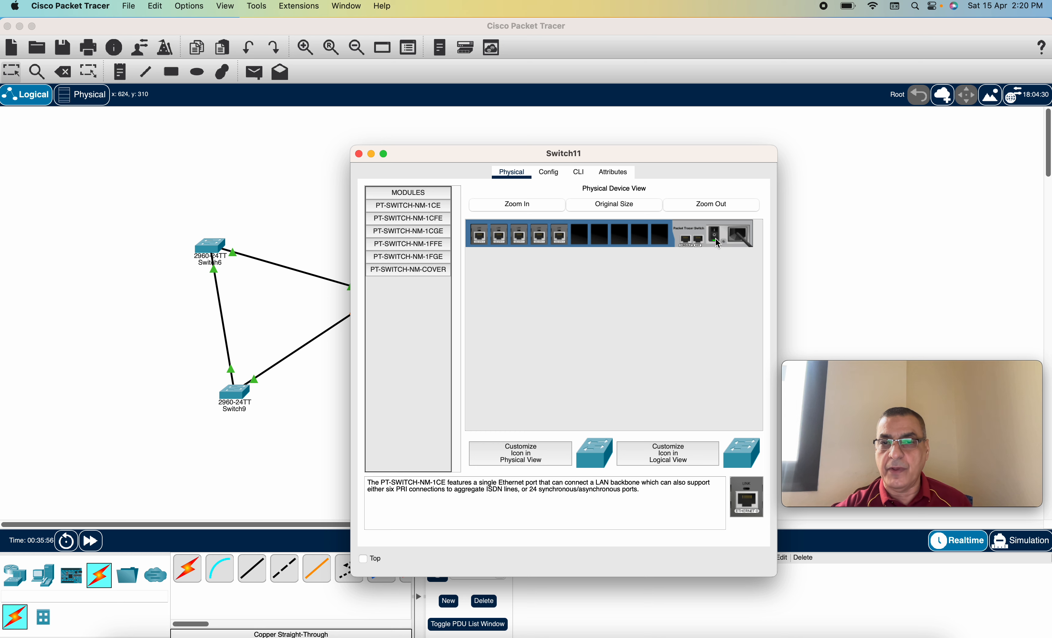
pyautogui.click(715, 238)
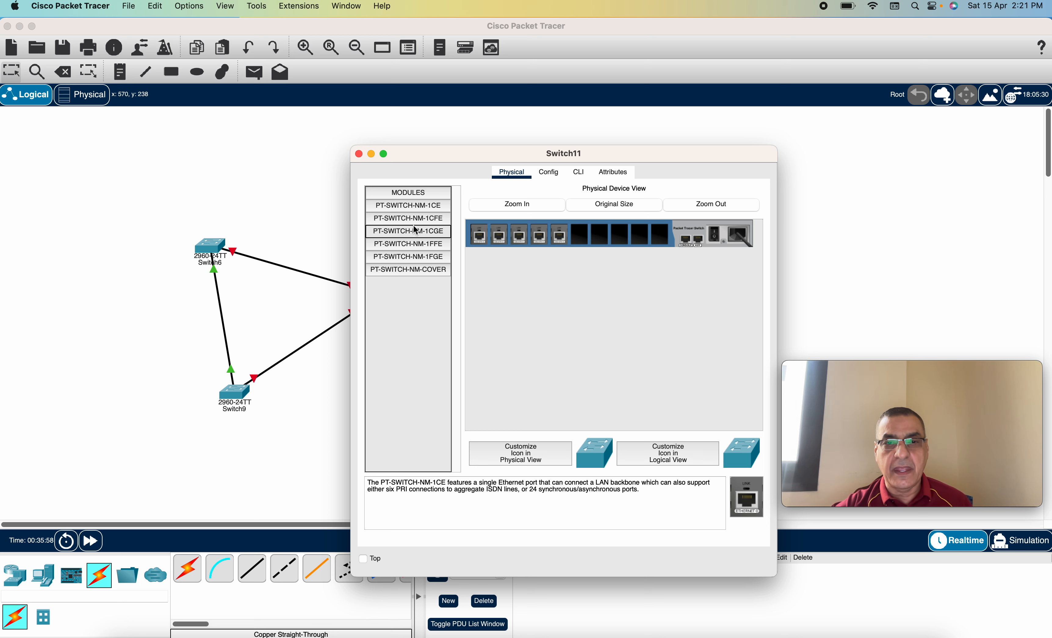
pyautogui.click(421, 232)
pyautogui.moveTo(421, 235); pyautogui.dragTo(580, 237)
pyautogui.moveTo(426, 231); pyautogui.dragTo(592, 240)
pyautogui.moveTo(421, 231); pyautogui.dragTo(619, 237)
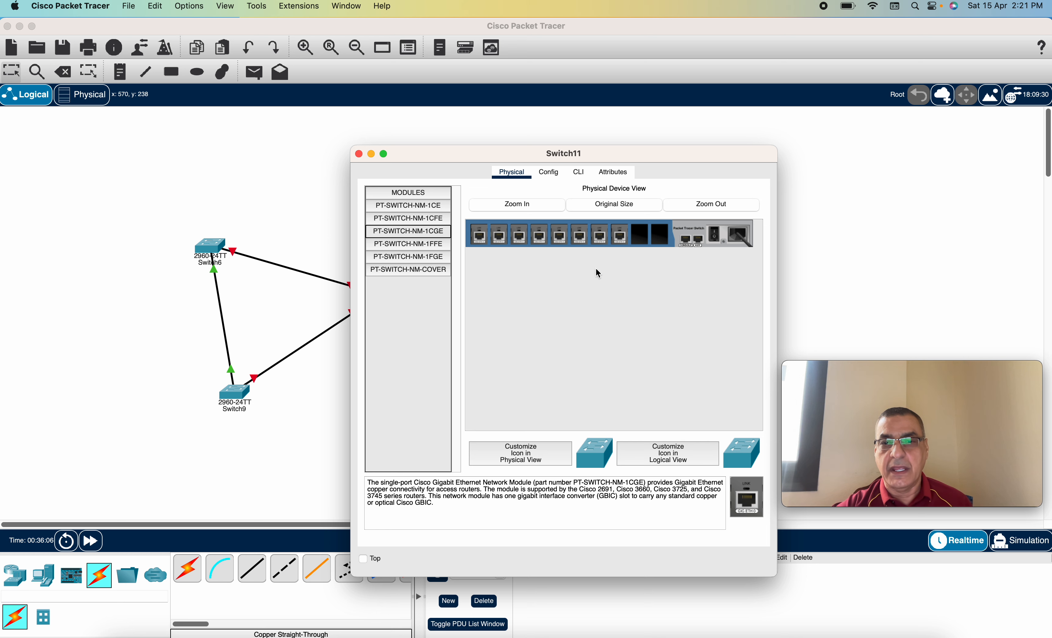
pyautogui.moveTo(415, 231); pyautogui.dragTo(641, 237)
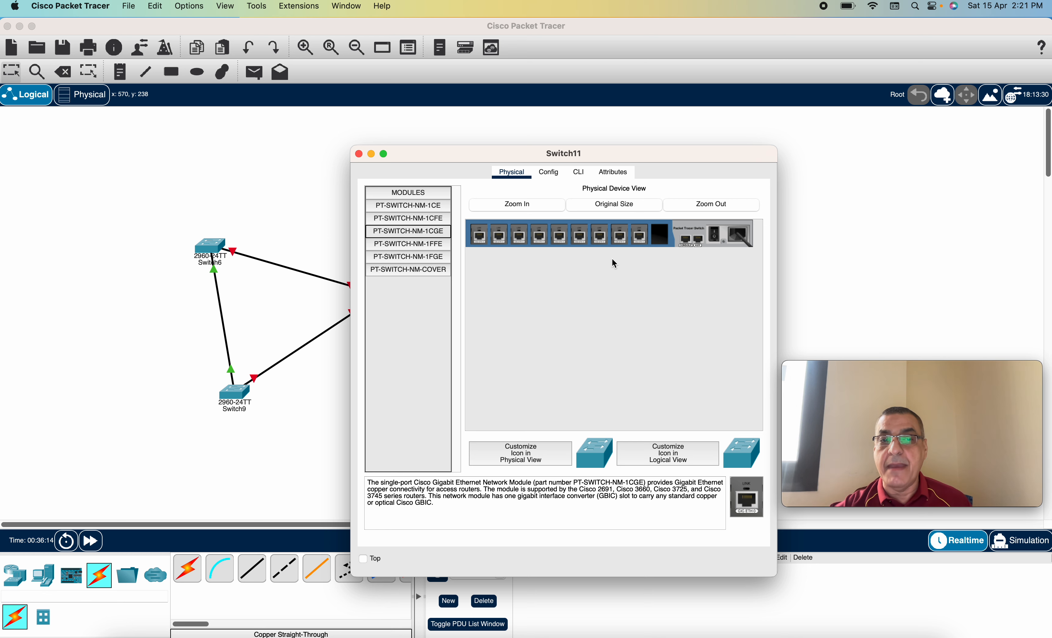
# Install a PT-SWITCH-NM-1CFE module in the last empty slot of Switch11, power the switch back on and close its window
pyautogui.click(424, 206)
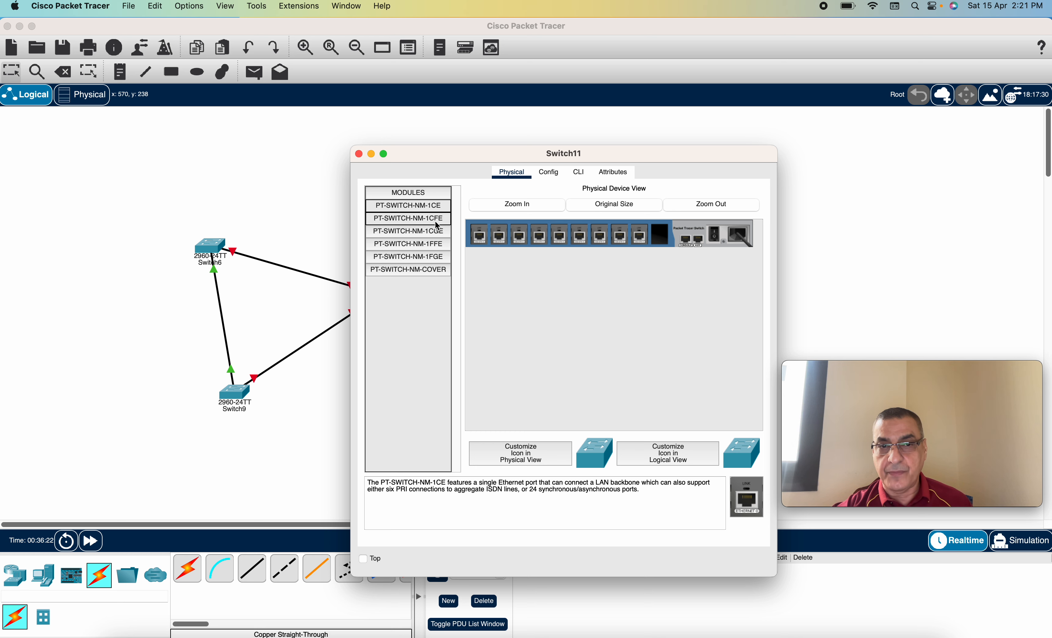
pyautogui.moveTo(434, 219); pyautogui.dragTo(437, 224)
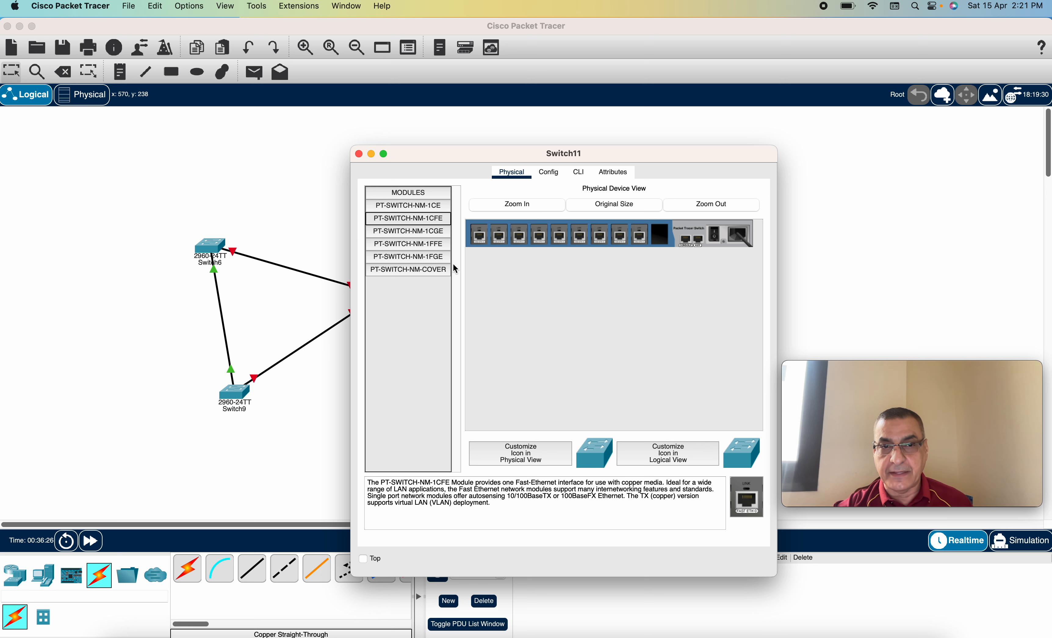
pyautogui.moveTo(436, 220); pyautogui.dragTo(659, 251)
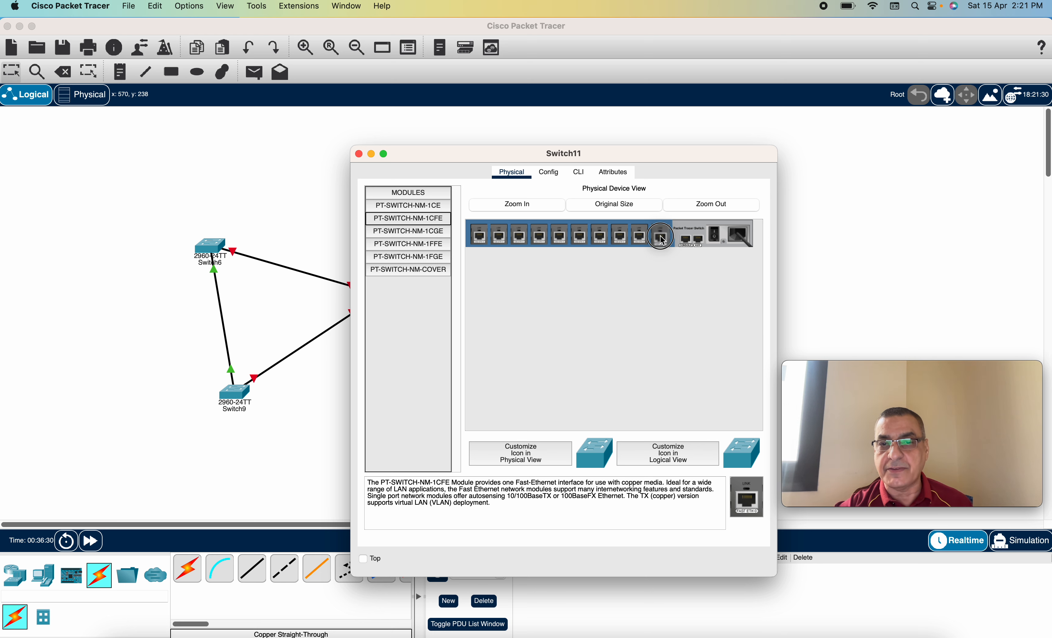
pyautogui.click(714, 236)
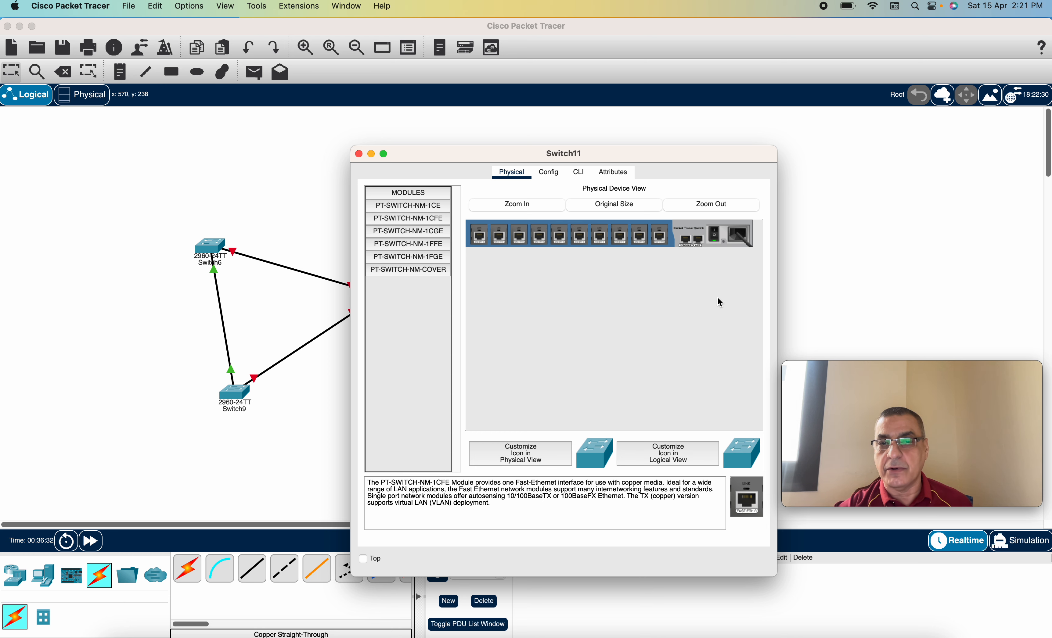
pyautogui.click(359, 154)
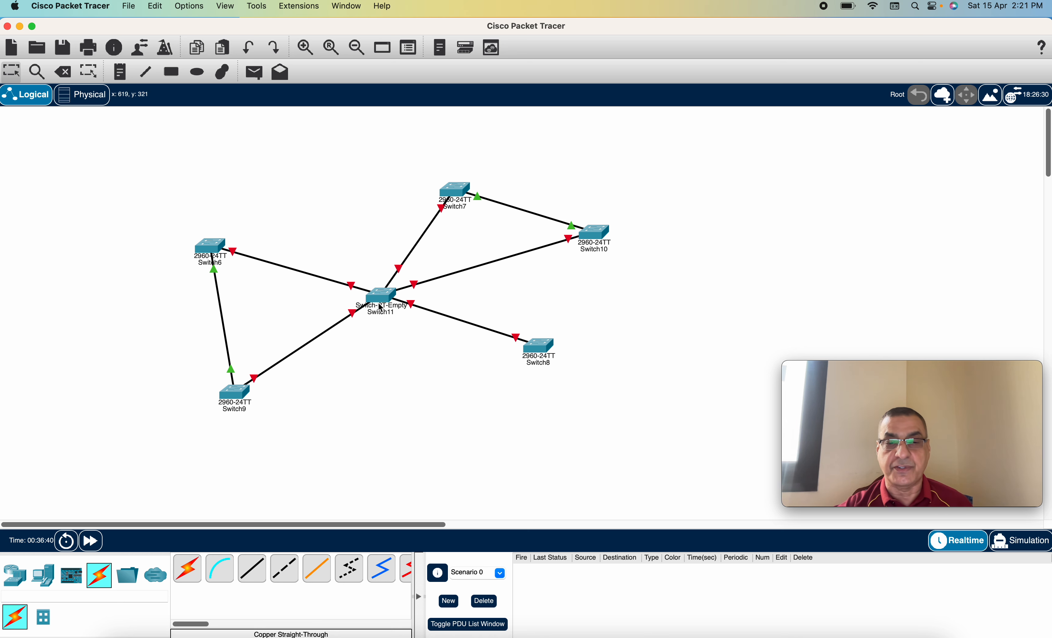
pyautogui.moveTo(387, 311)
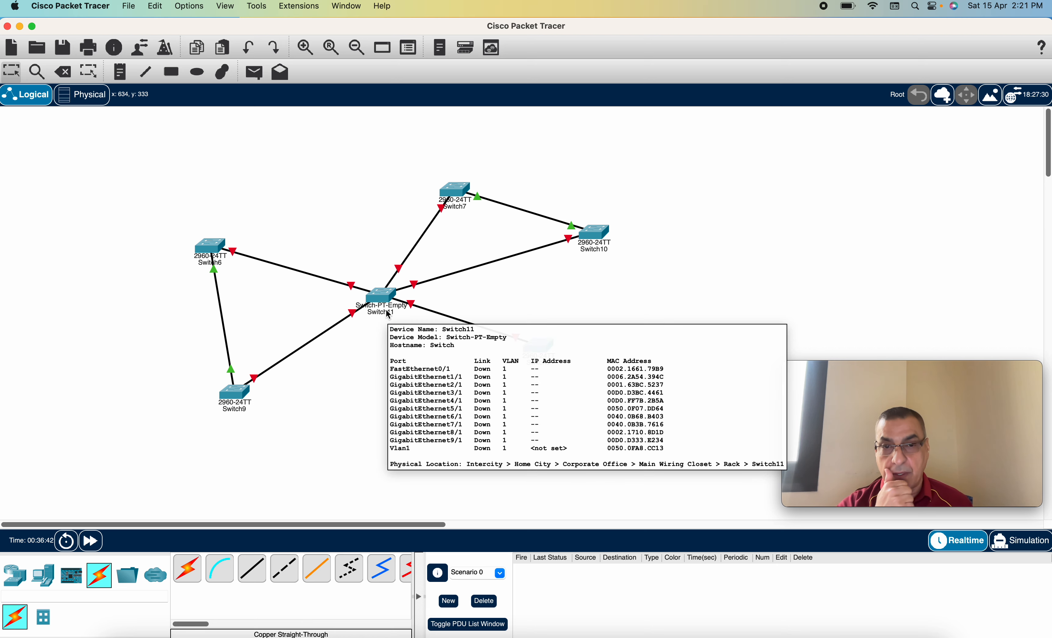